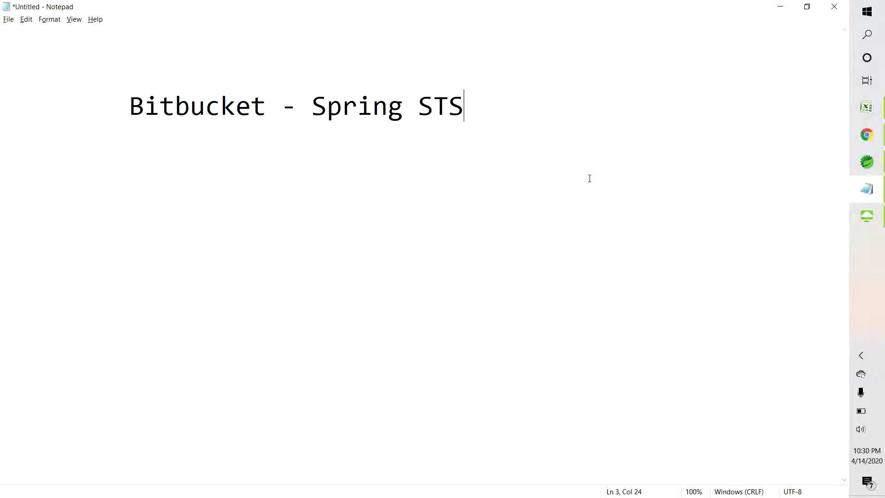
Switch to Chrome and log in to Bitbucket with the prefilled e-mail address and the account password
click(866, 134)
click(430, 249)
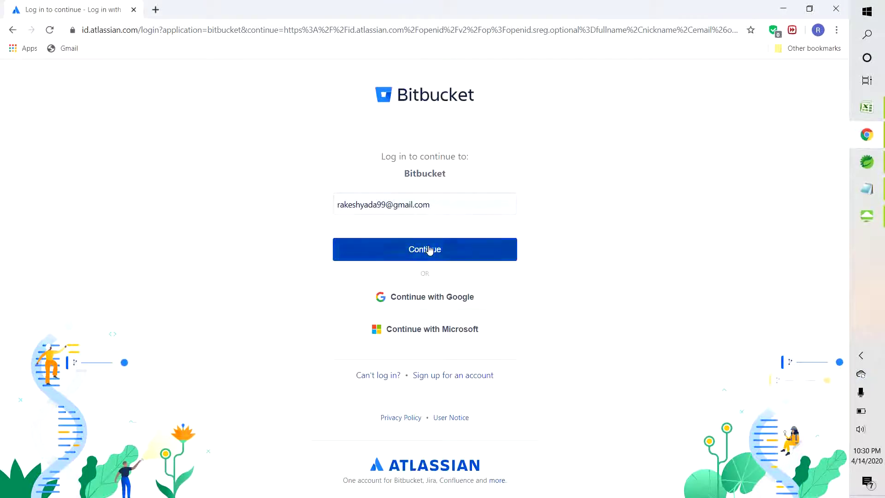
text(•••••)
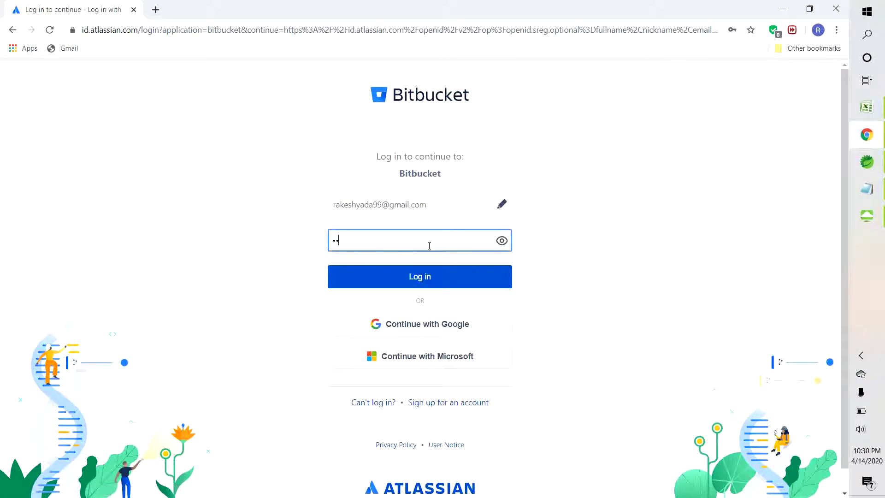
text(•••)
key(Return)
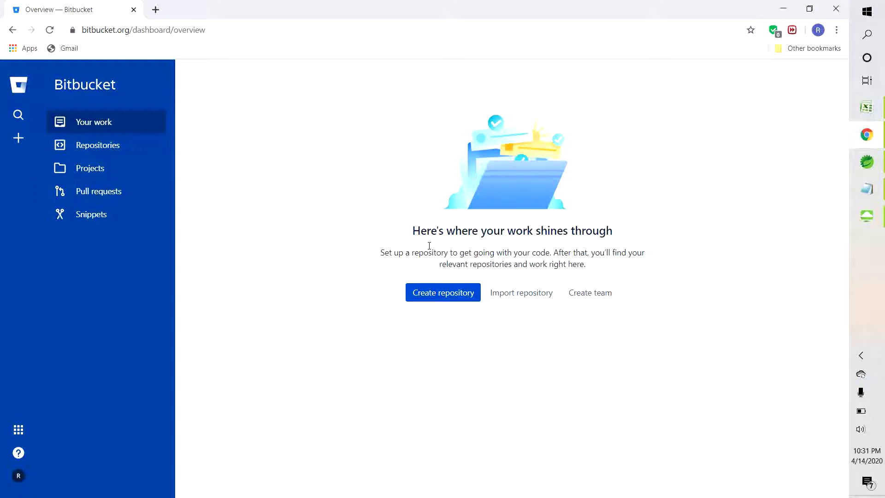
Create a private repository named Bitbucket_demo that includes a README with a tutorial
click(457, 299)
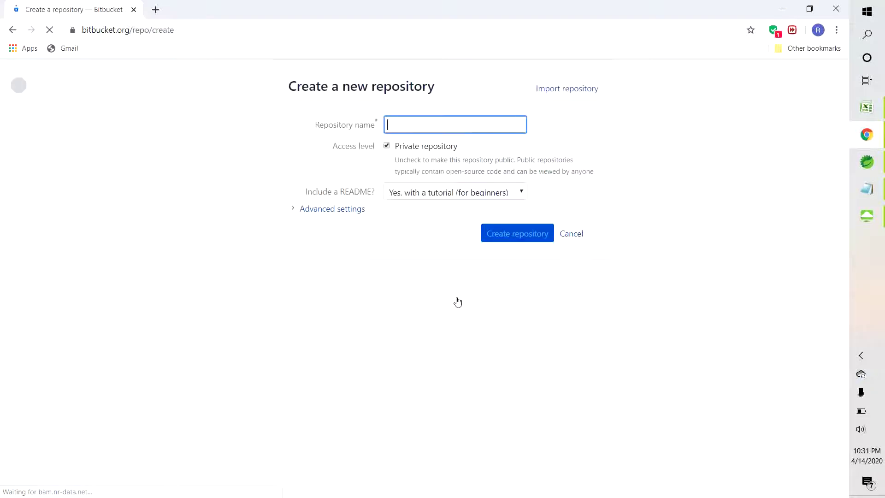
text(Bit)
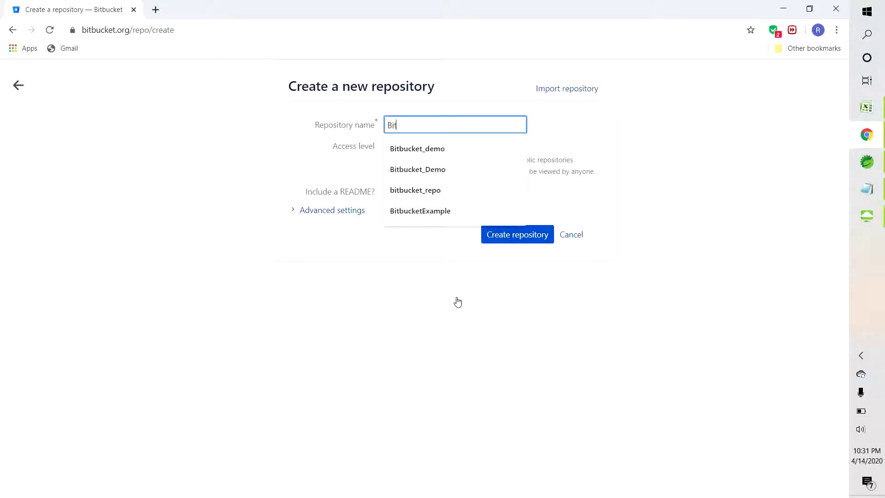
text(bucket_)
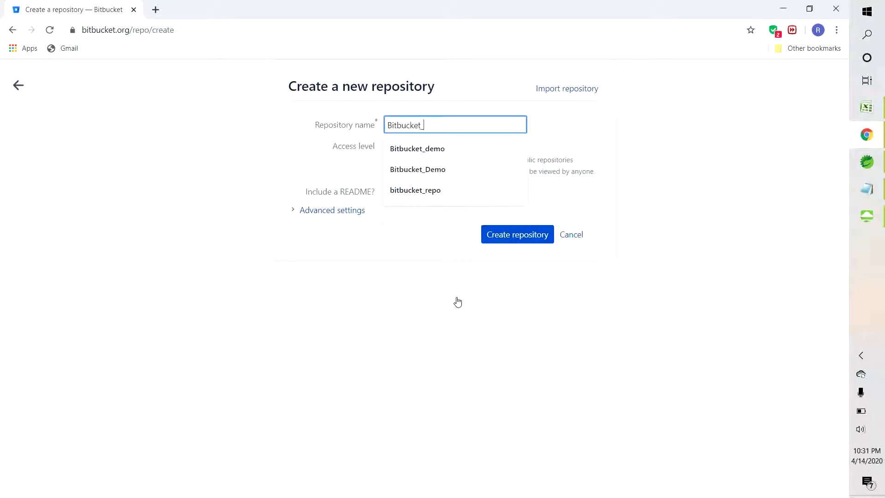
text(demo)
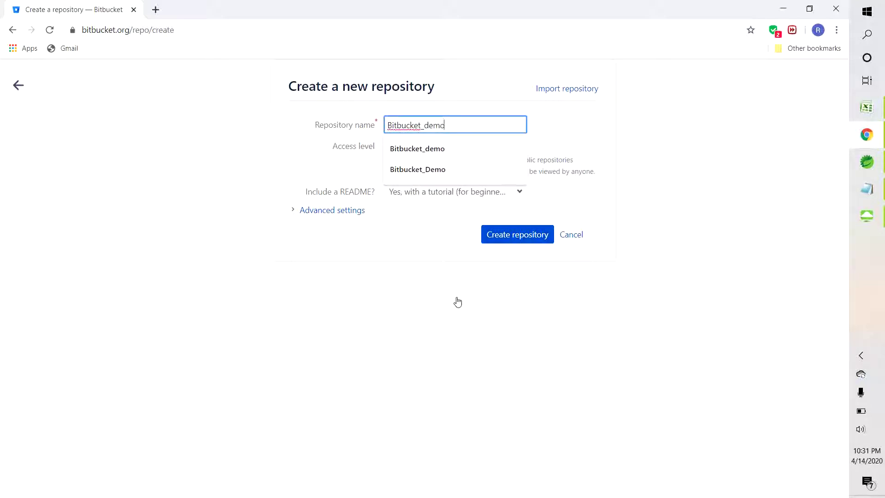
click(512, 243)
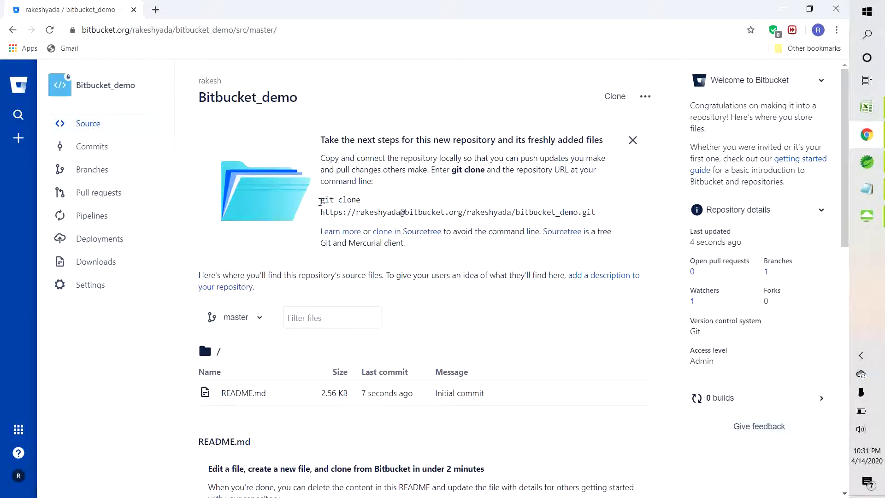
drag(202, 102, 295, 111)
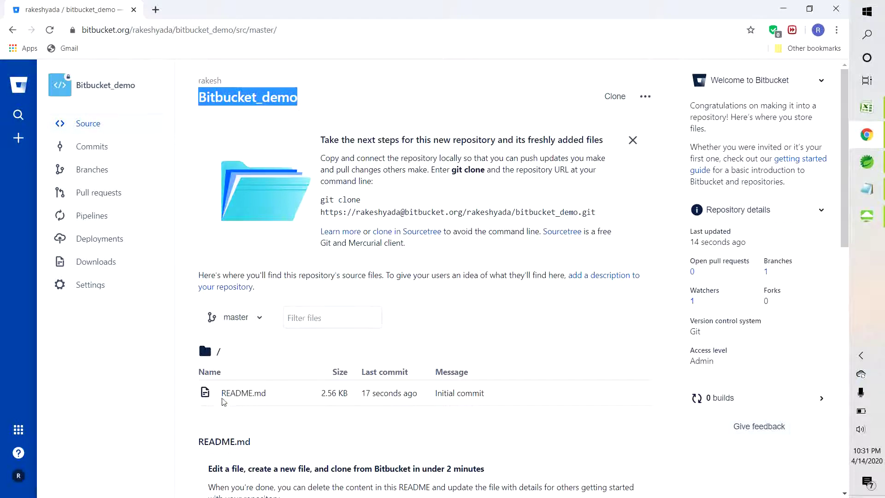
drag(221, 396, 288, 400)
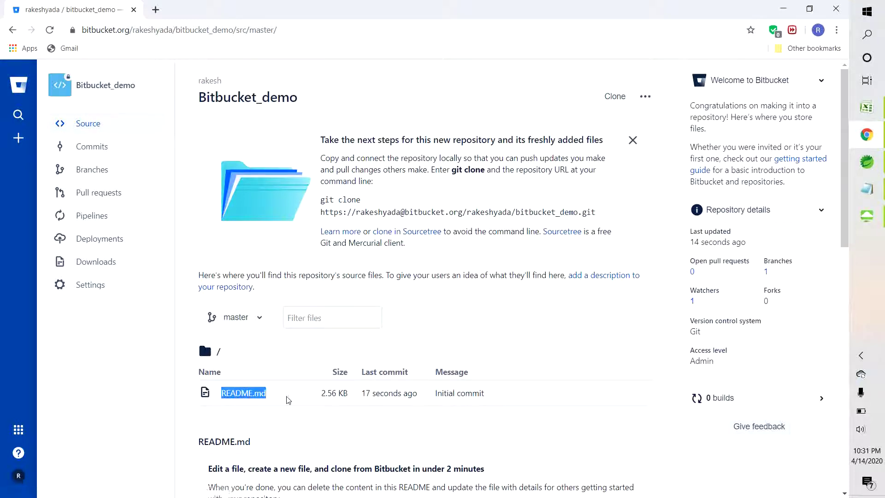
click(337, 436)
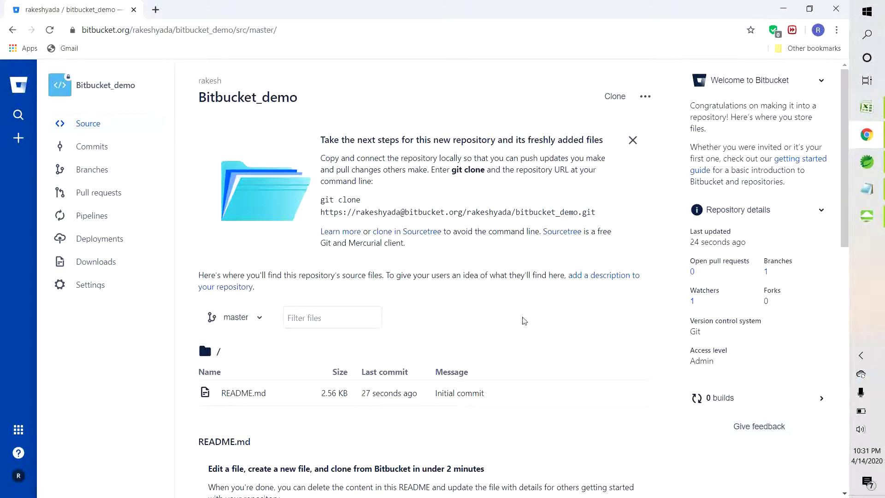
Add a file named Sample.txt to the Bitbucket_demo repository on master, with the content "Sample file"
click(646, 96)
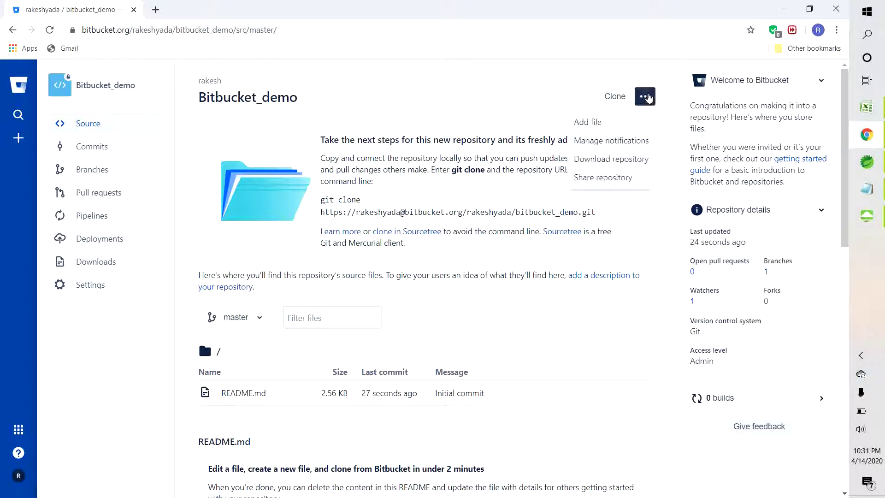
click(599, 122)
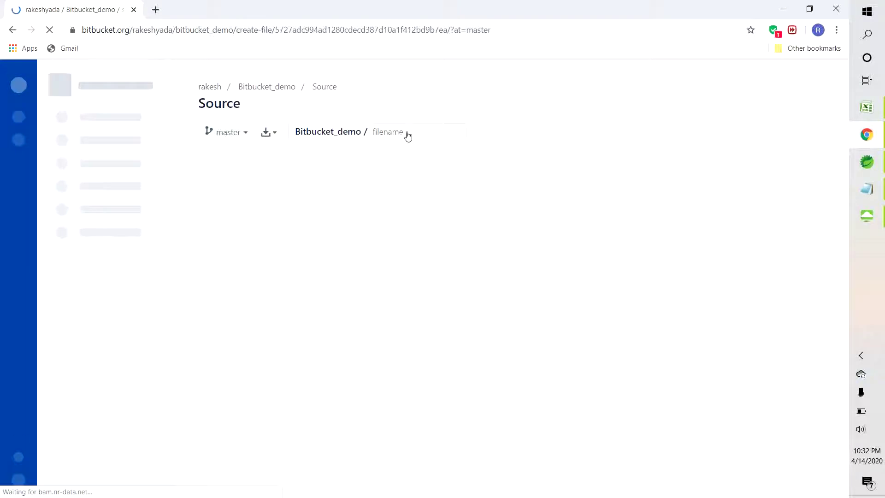
click(398, 133)
text(Samp)
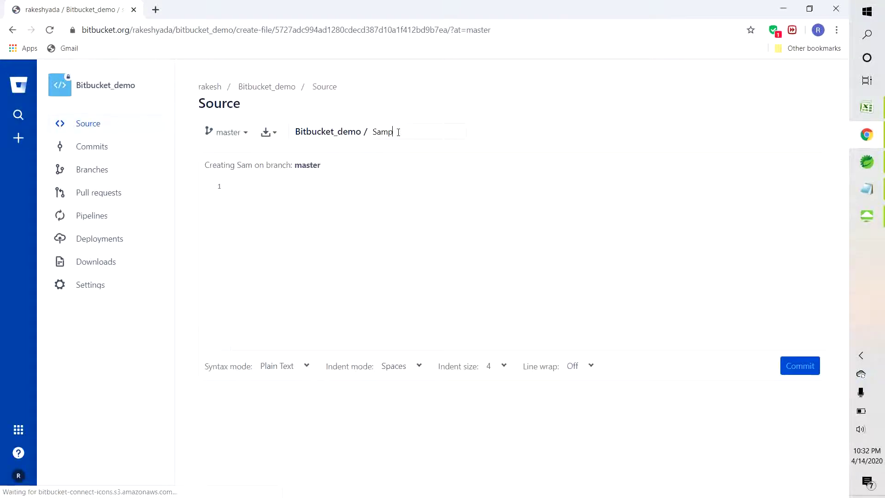
text(le.txt)
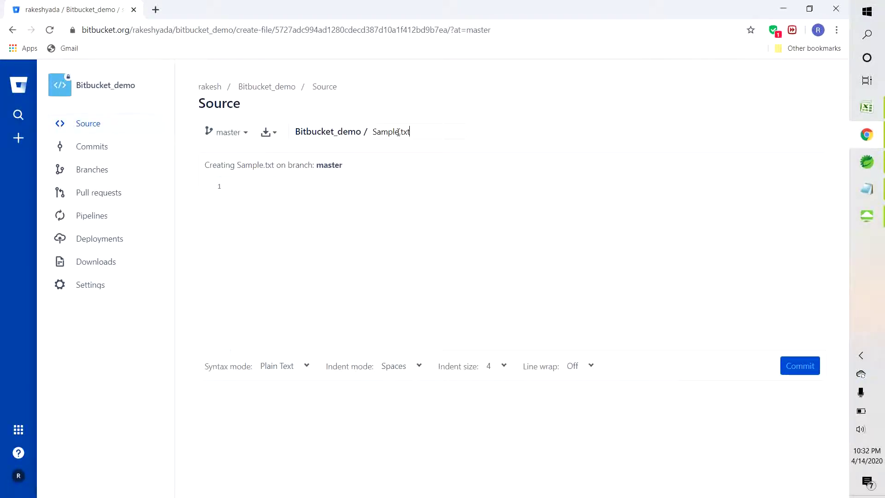
click(377, 239)
text(Sample file)
Commit Sample.txt with the default commit message and go back to the Bitbucket_demo file list
click(802, 367)
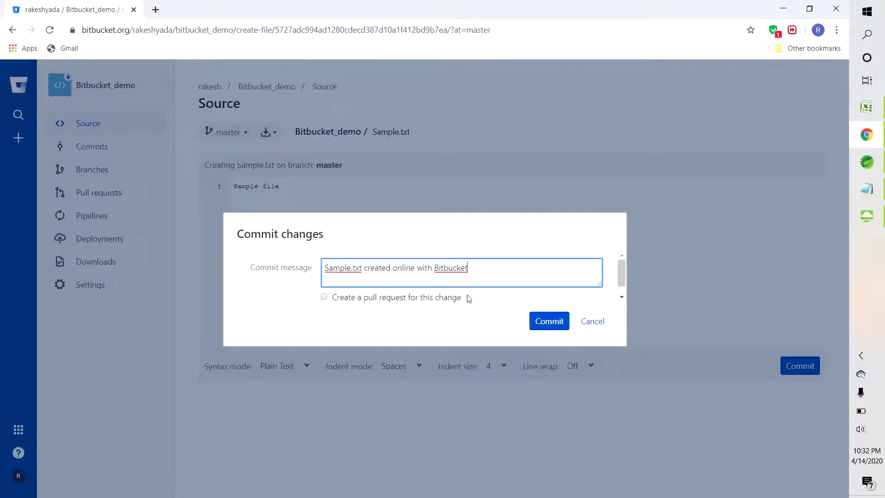
click(548, 327)
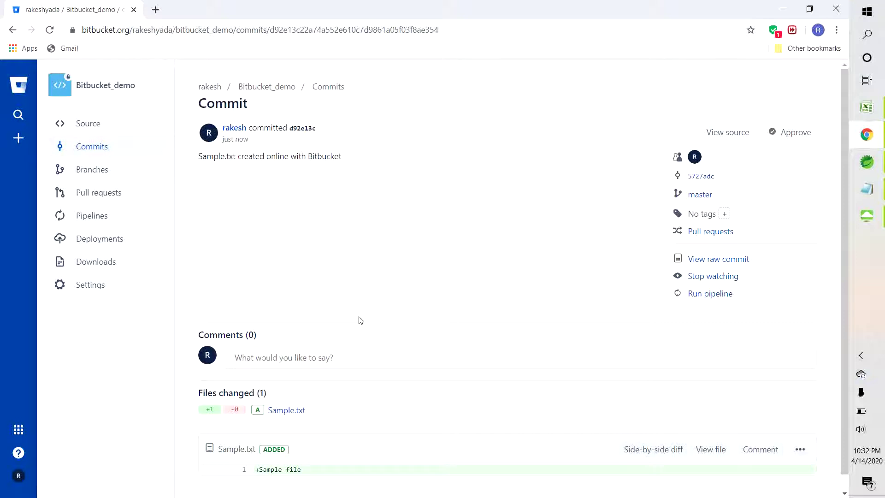
click(264, 89)
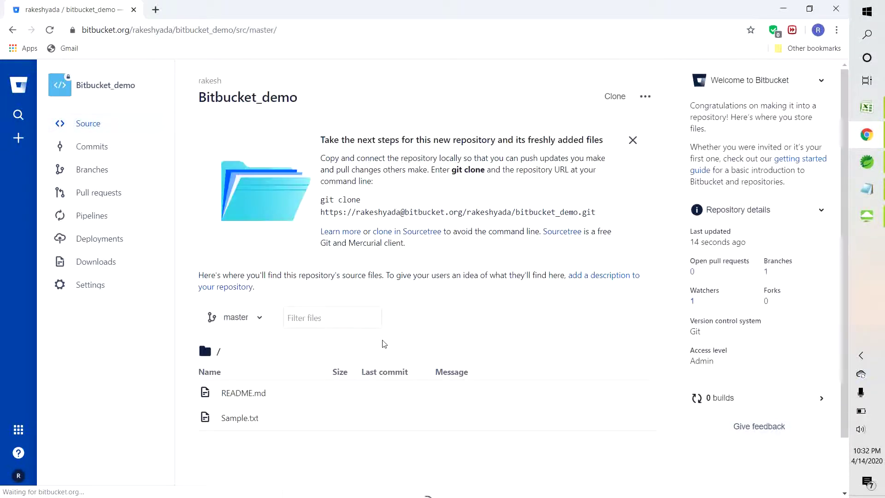
scroll(382, 344, down, 3)
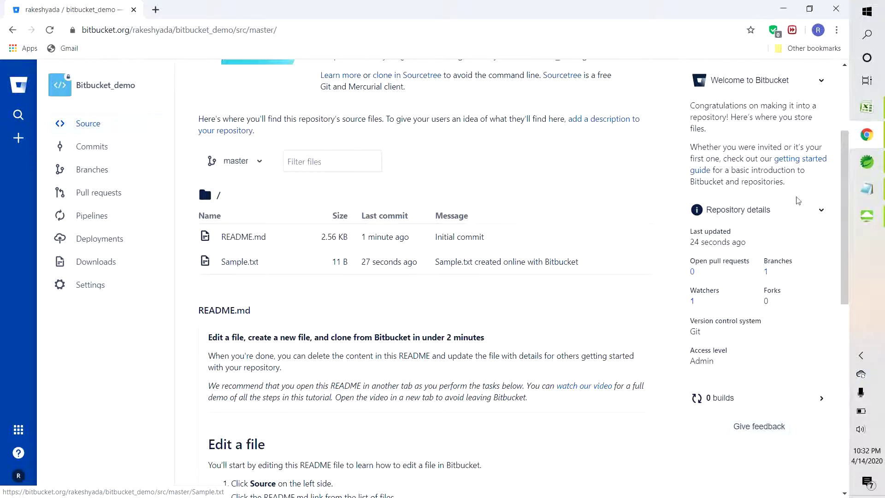
Switch to Spring Tool Suite and open the Git Repositories and Git Staging views together
click(869, 165)
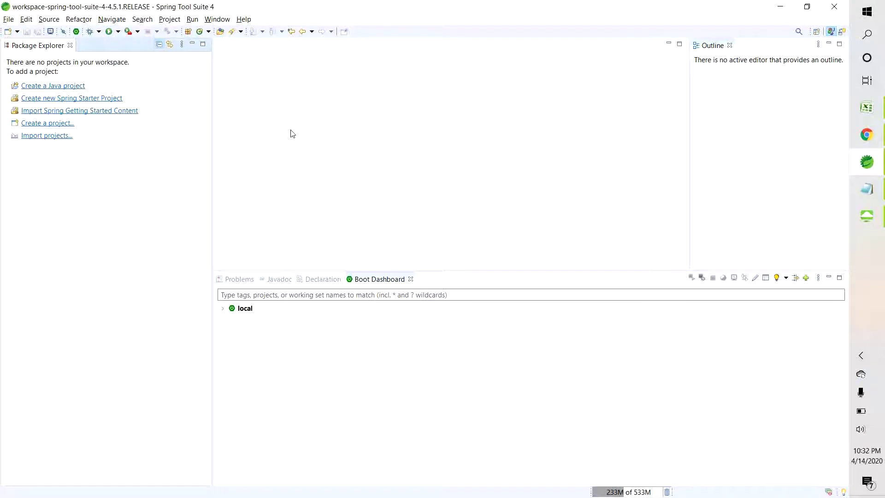
click(217, 19)
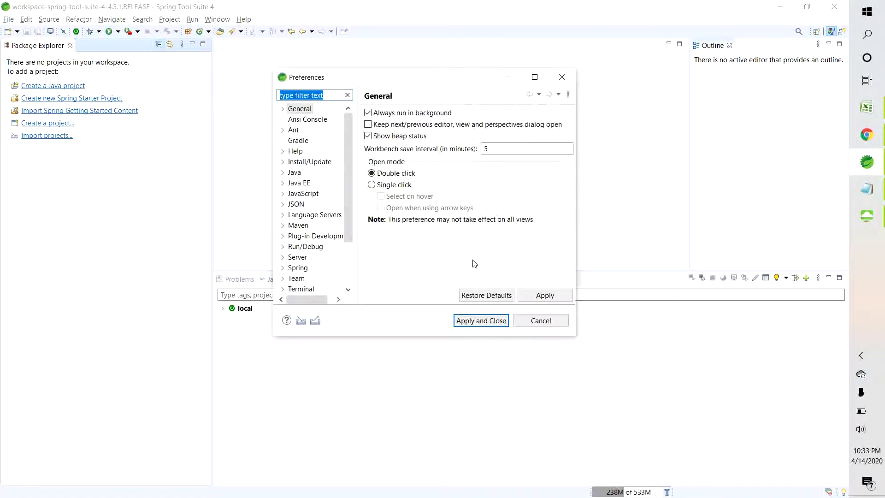
click(538, 320)
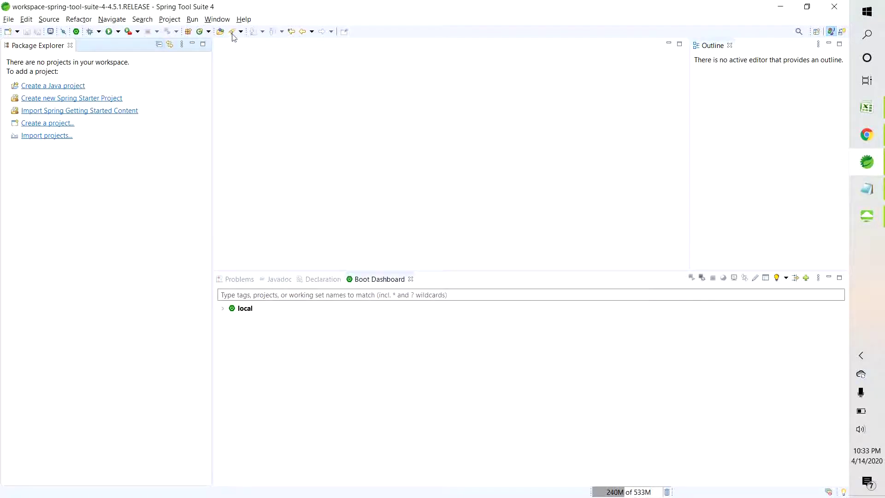
click(216, 21)
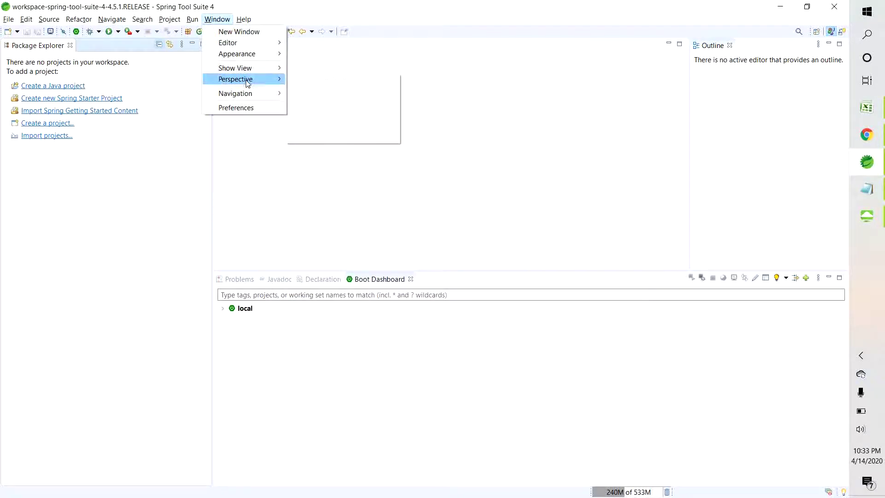
mouse_move(273, 70)
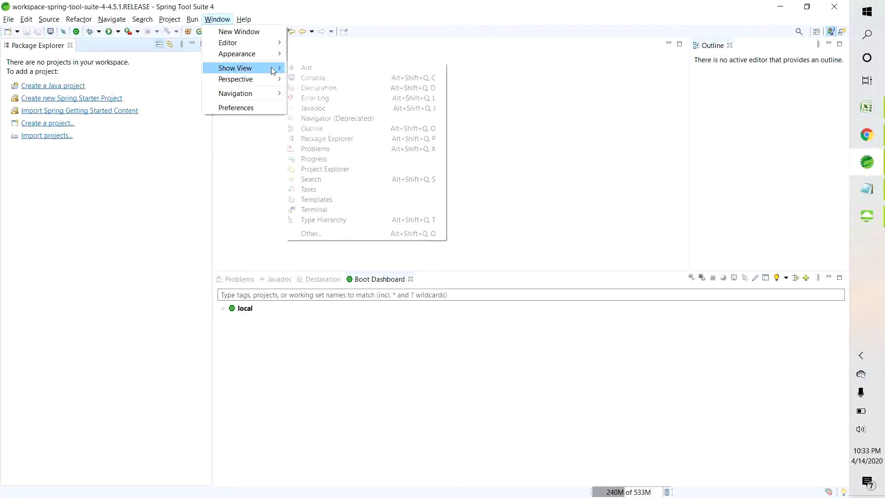
click(336, 234)
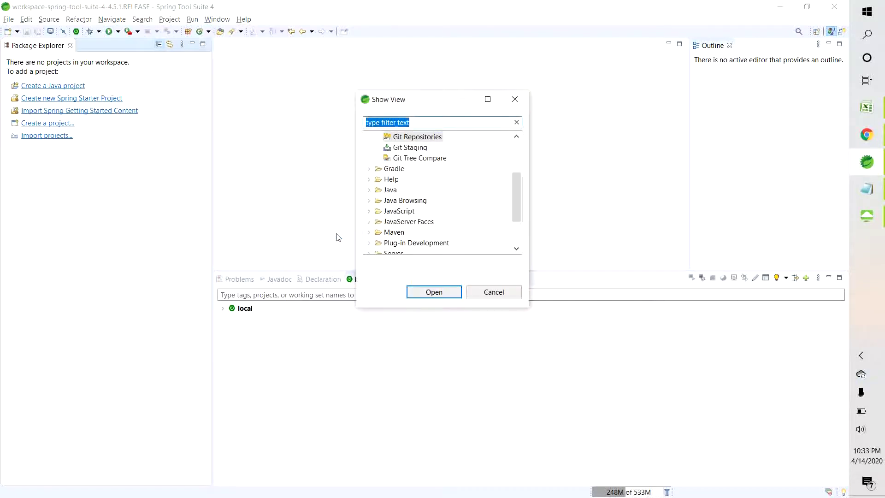
text(git)
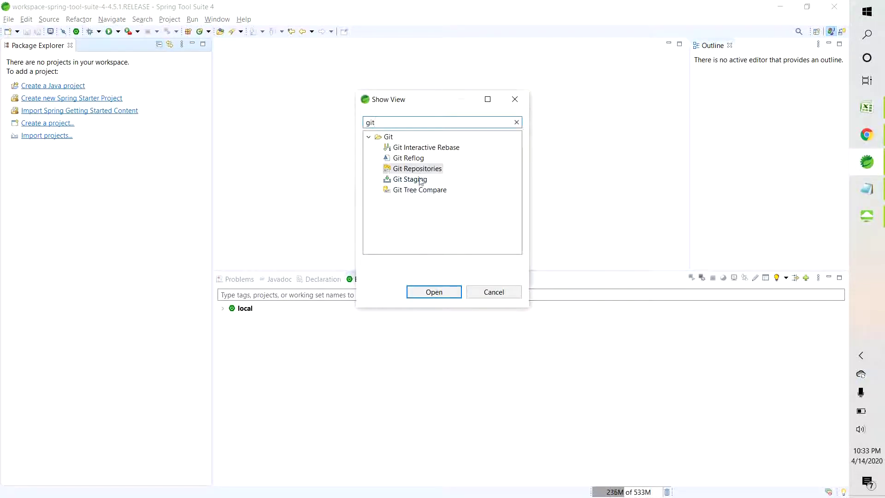
click(425, 181)
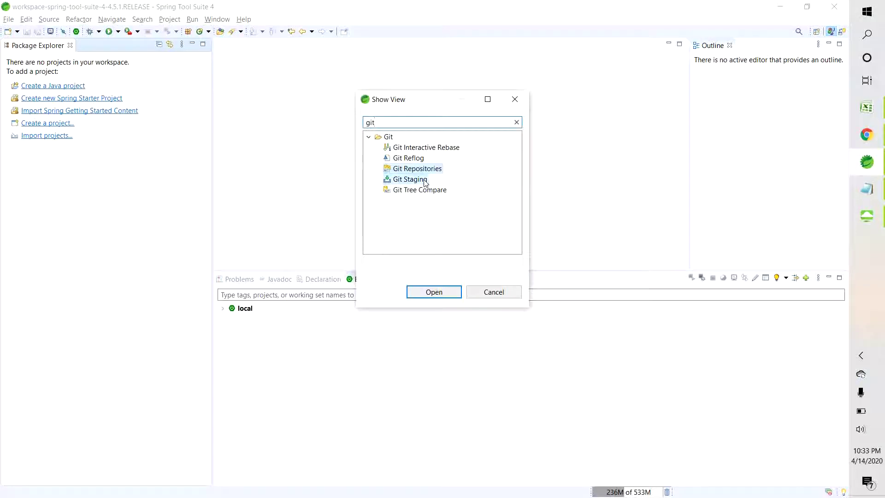
click(396, 170)
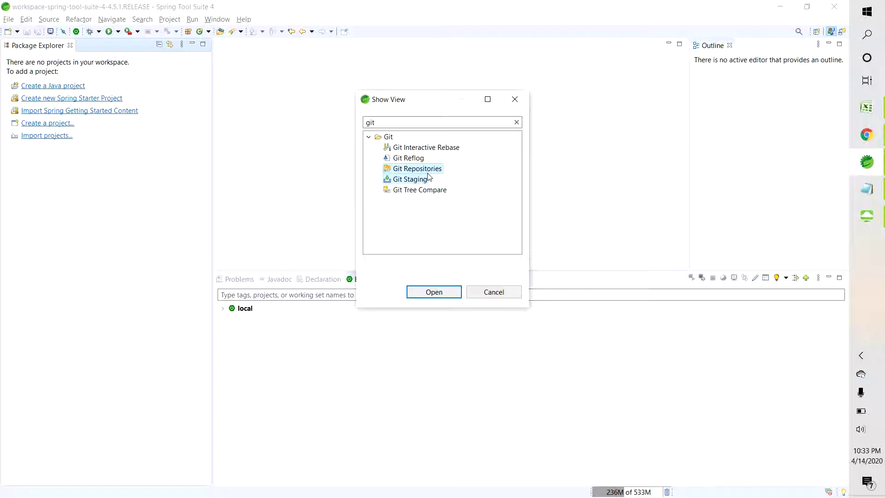
click(436, 292)
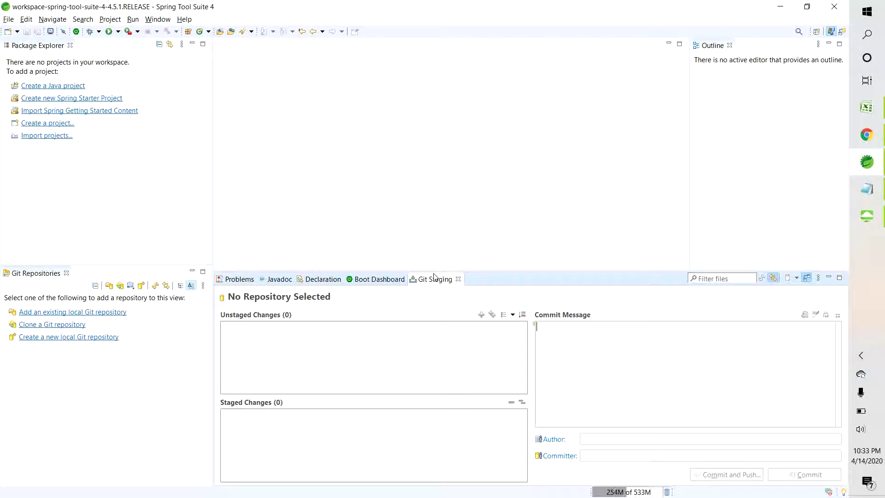
drag(432, 271, 433, 268)
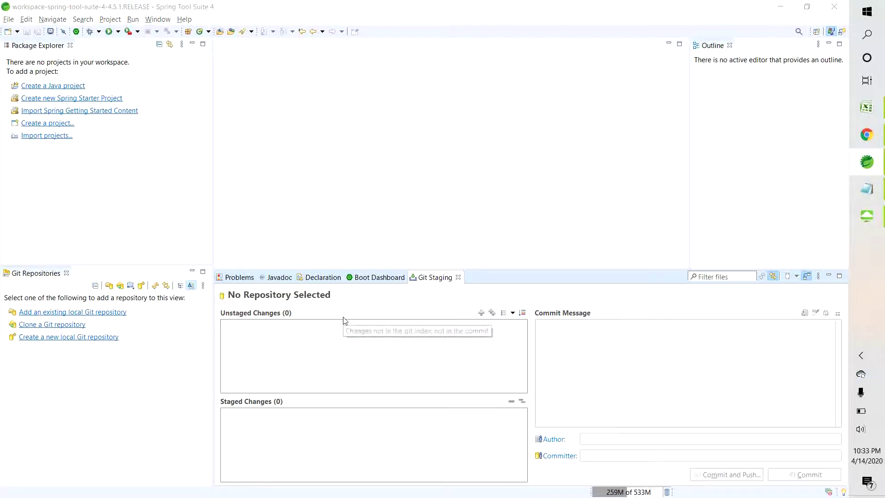
Switch back to Chrome and copy the HTTPS clone URL of the Bitbucket_demo repository
key(alt+Tab)
scroll(453, 182, up, 4)
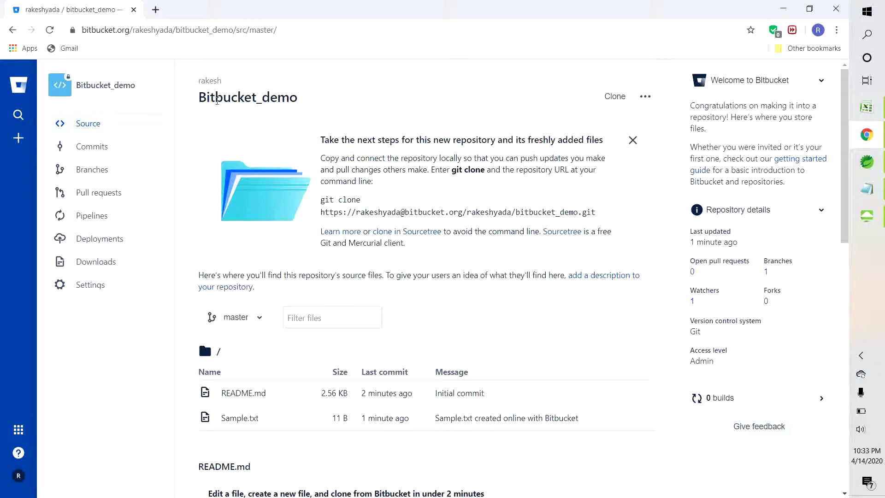
drag(297, 99, 196, 101)
click(194, 103)
drag(321, 212, 607, 213)
key(ctrl+c)
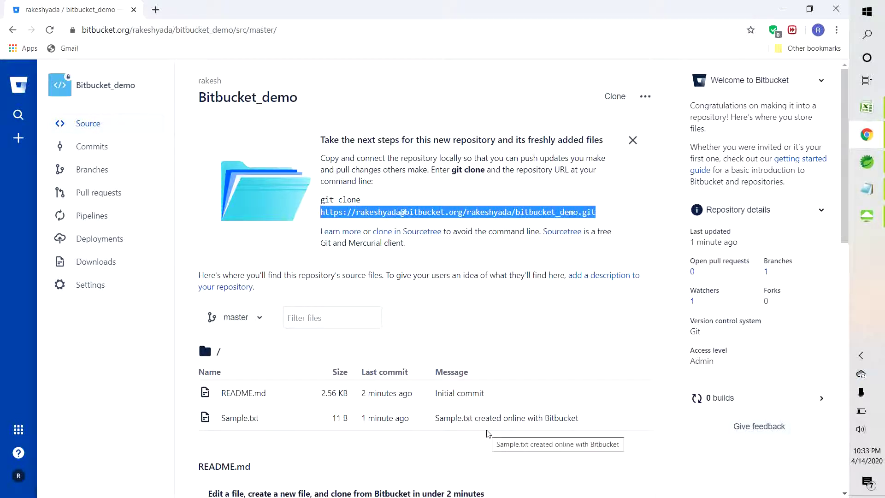
Switch to Spring Tool Suite, start cloning a Git repository and paste the copied URL as the source URI
key(alt+Tab)
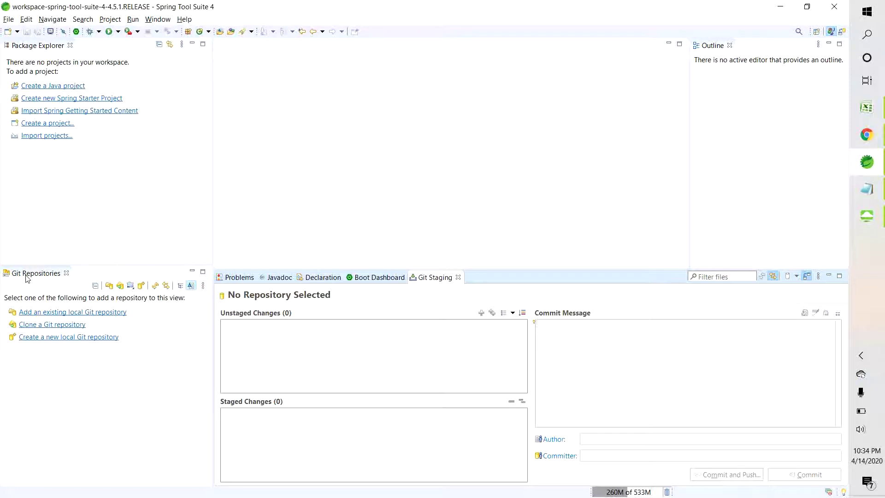
click(38, 325)
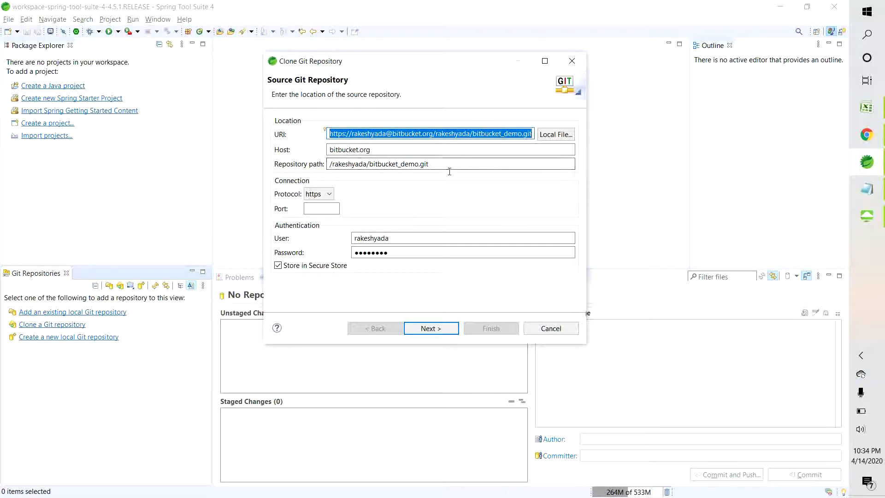
key(BackSpace)
key(ctrl+v)
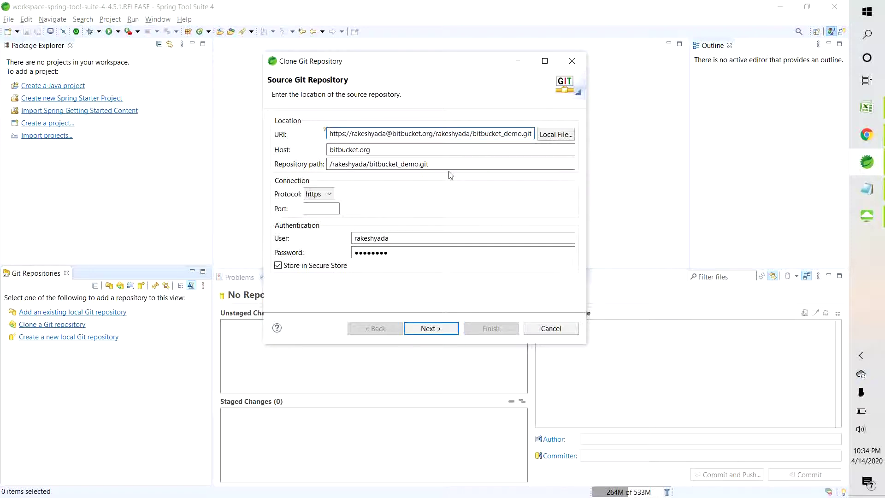
Accept the source repository details, keep the master branch selected and keep the default bitbucket_demo local directory
click(434, 331)
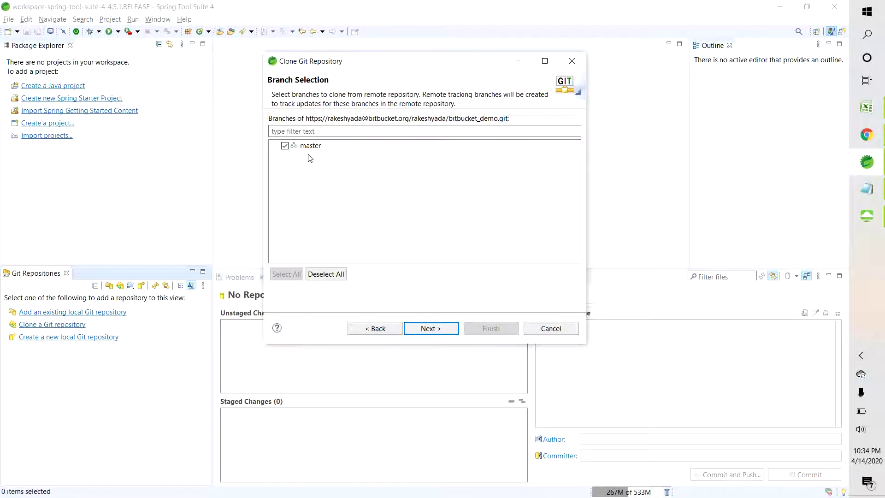
click(431, 328)
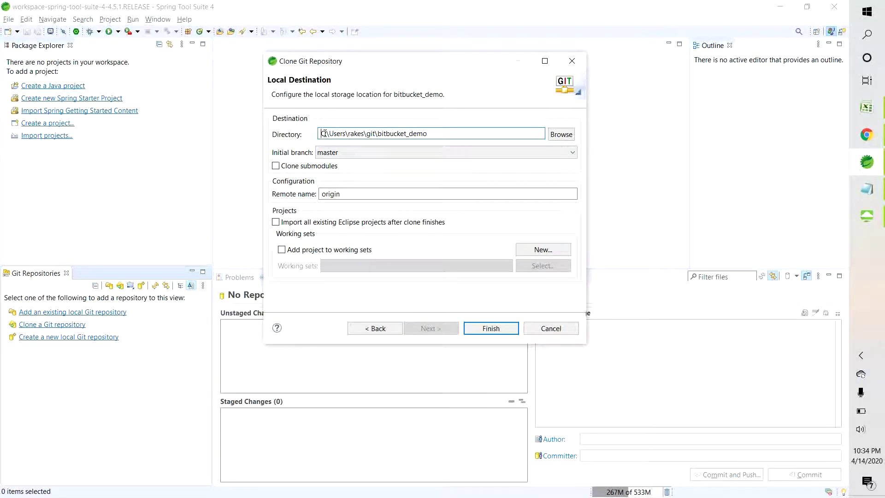
drag(324, 133, 464, 132)
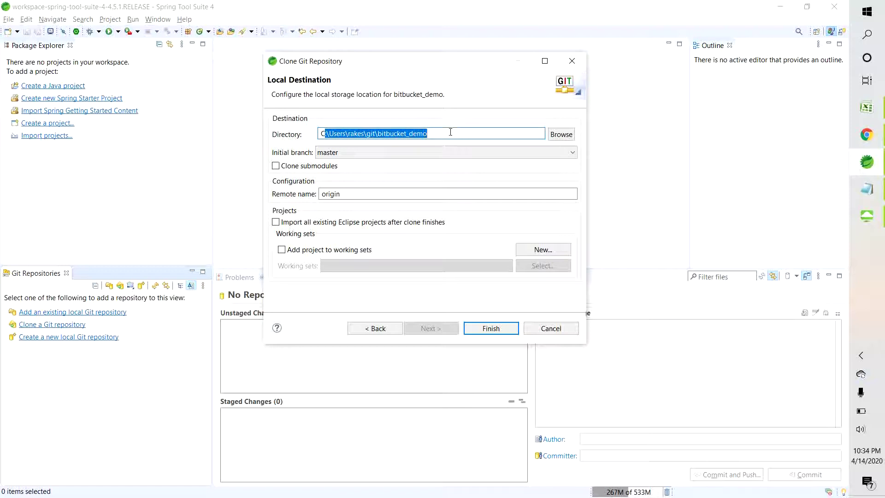
click(450, 133)
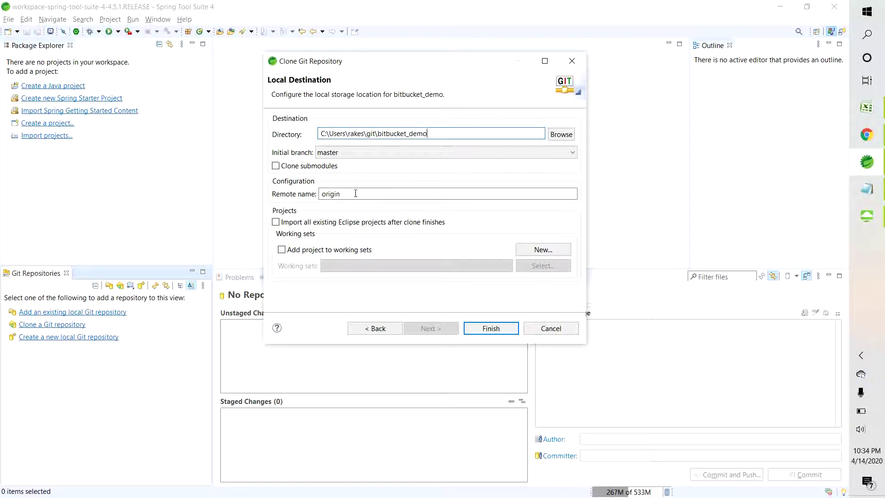
Set the remote name to Bitbucket_demo_origin and finish cloning the repository
double_click(324, 194)
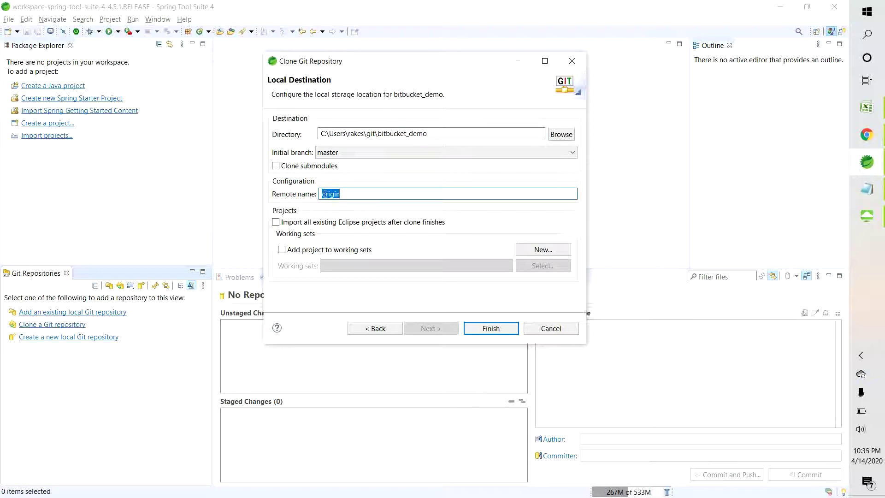
click(337, 194)
text(Bitbucket_demo_)
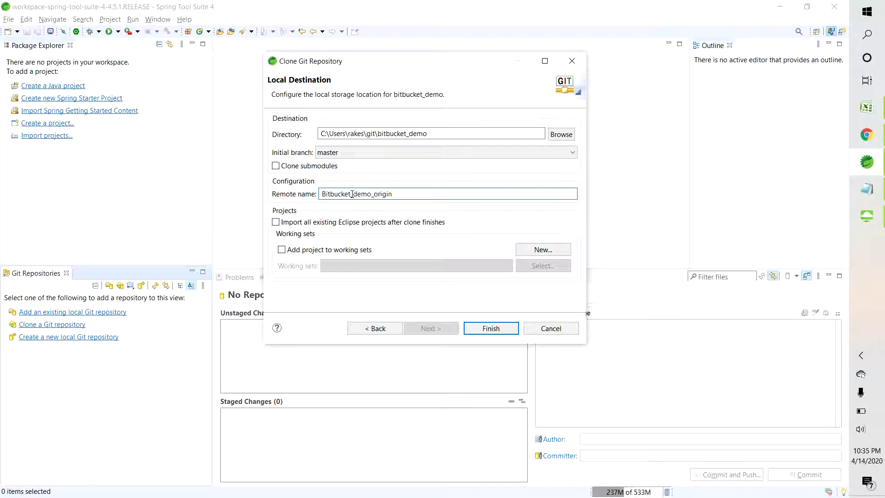
shift+click(324, 194)
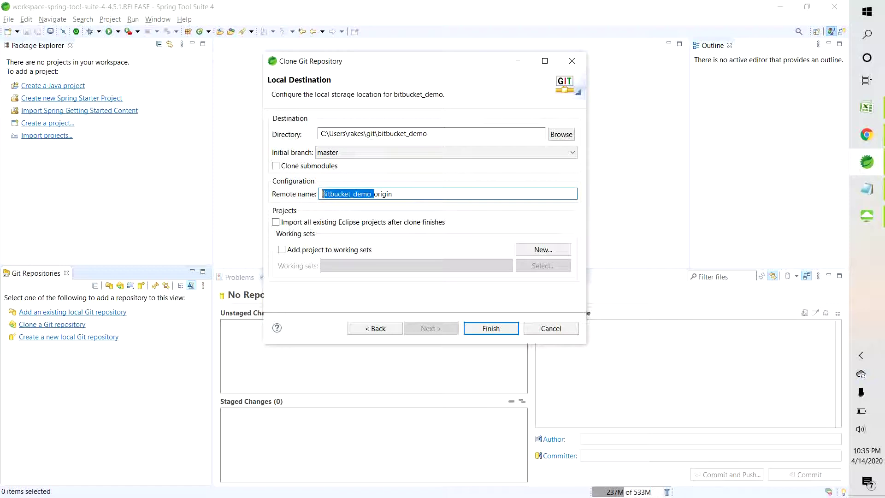
double_click(387, 194)
click(383, 195)
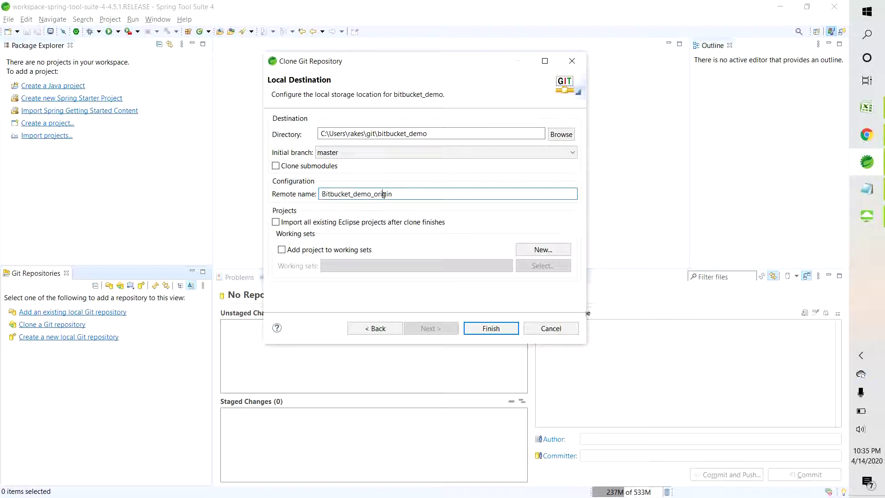
double_click(383, 194)
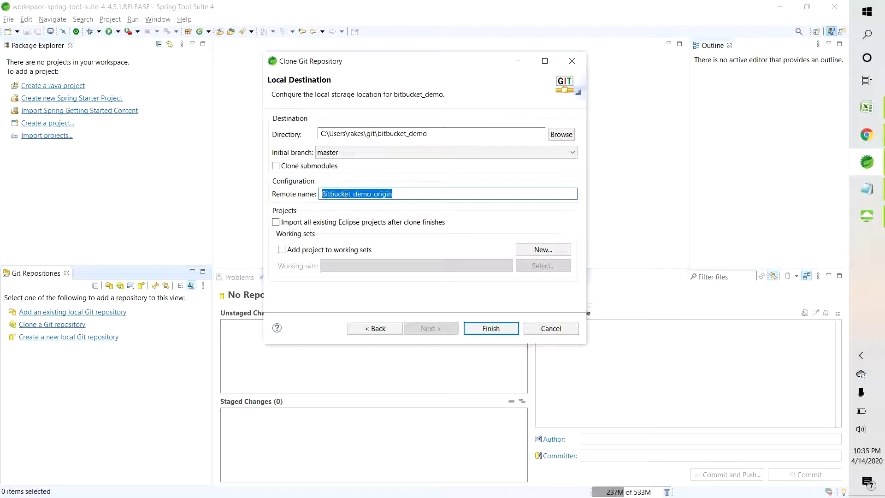
click(485, 330)
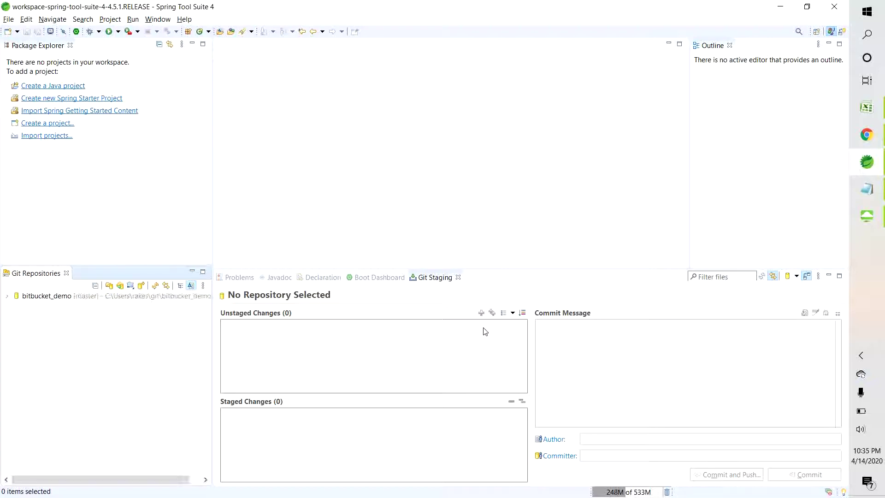
Expand the cloned bitbucket_demo repository and its Working Tree, and examine the README.md and Sample.txt entries
click(7, 298)
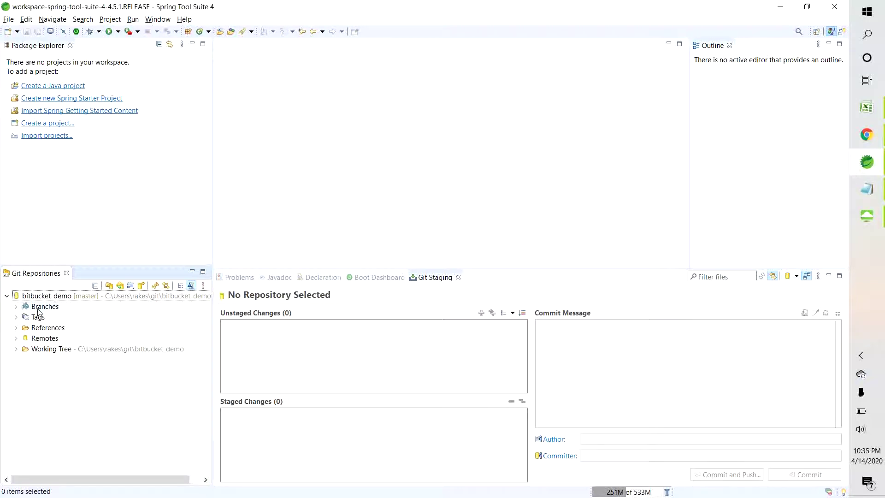
click(43, 338)
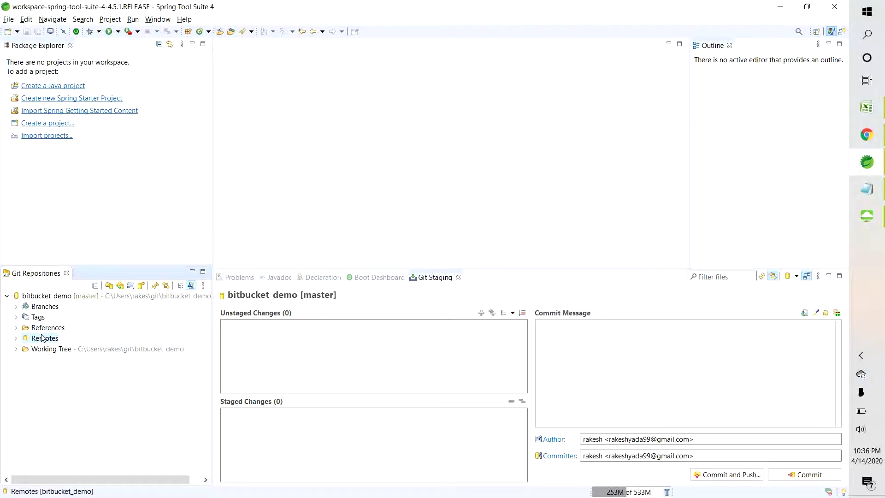
click(49, 306)
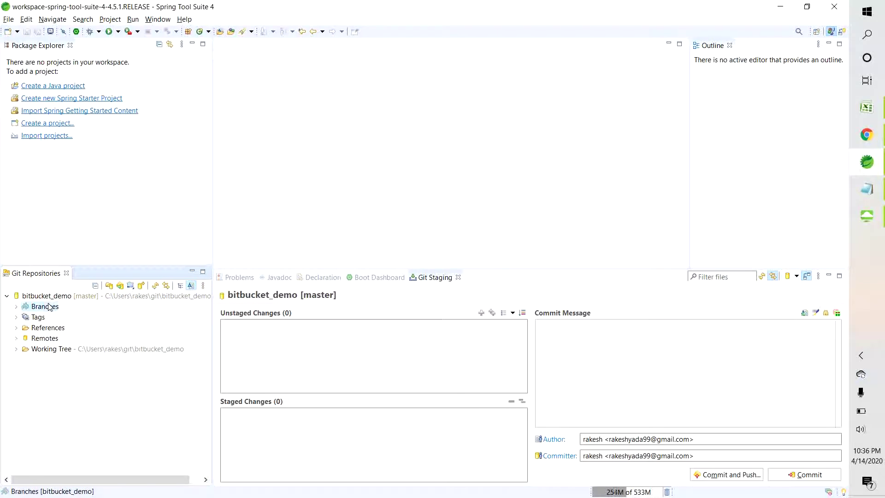
click(16, 348)
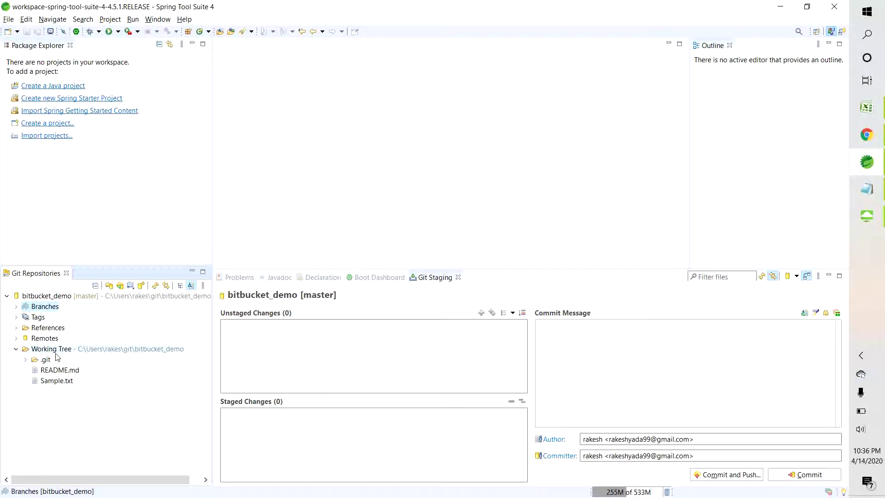
click(58, 381)
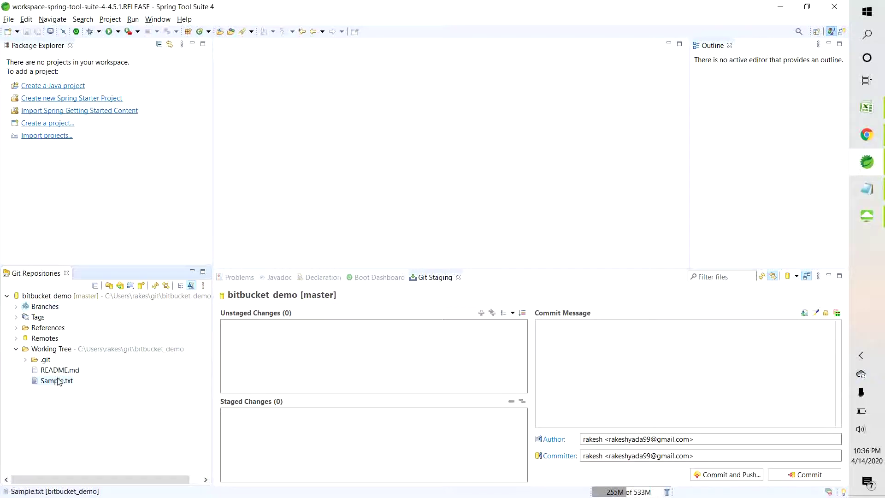
ctrl+click(64, 370)
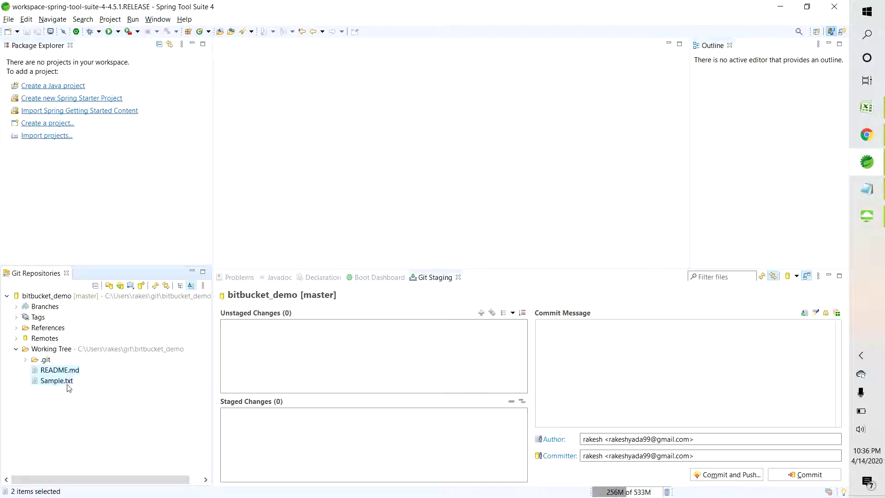
click(72, 383)
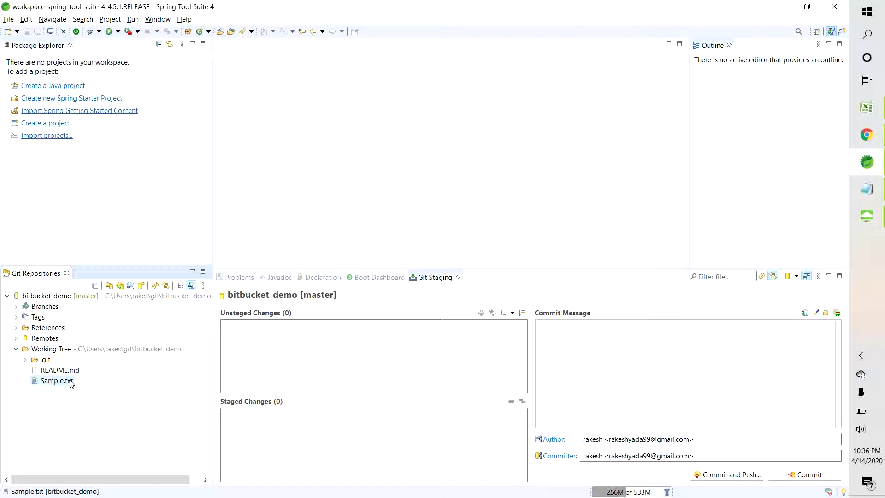
Create a Dynamic Web Project named HelloWorld with the default settings, without opening the Java EE perspective
click(89, 205)
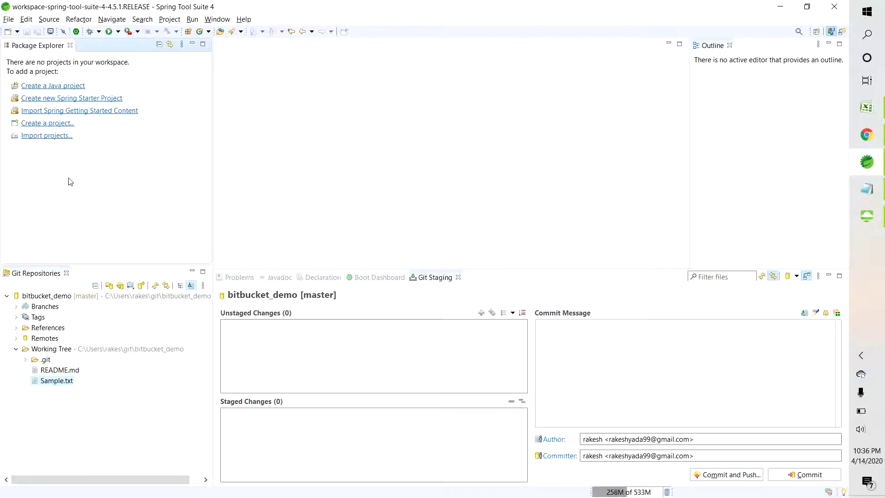
click(55, 129)
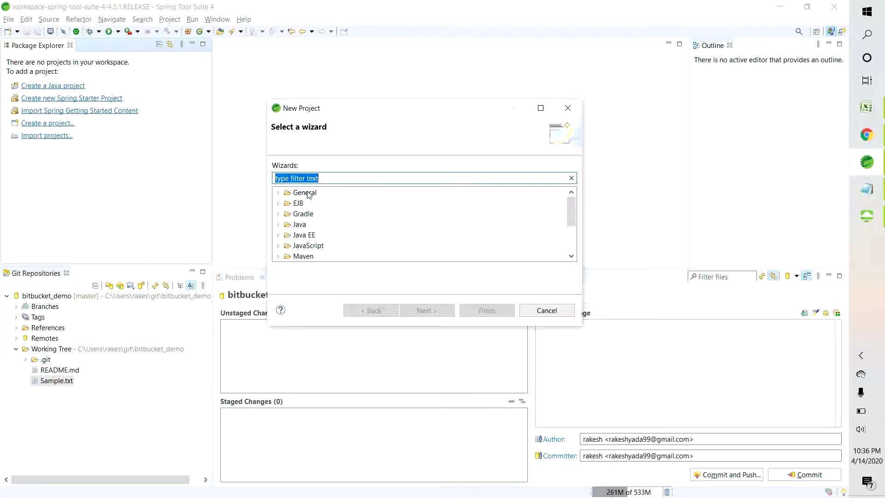
text(dynamic)
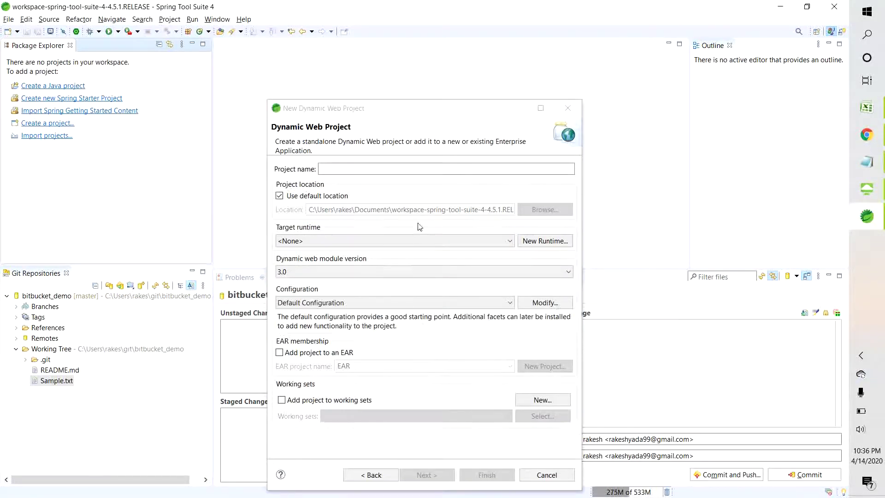
click(438, 171)
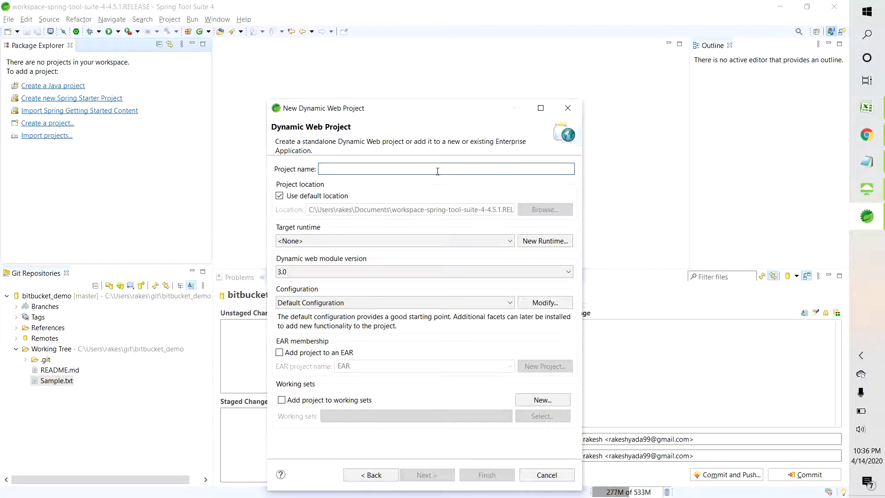
text(Hello)
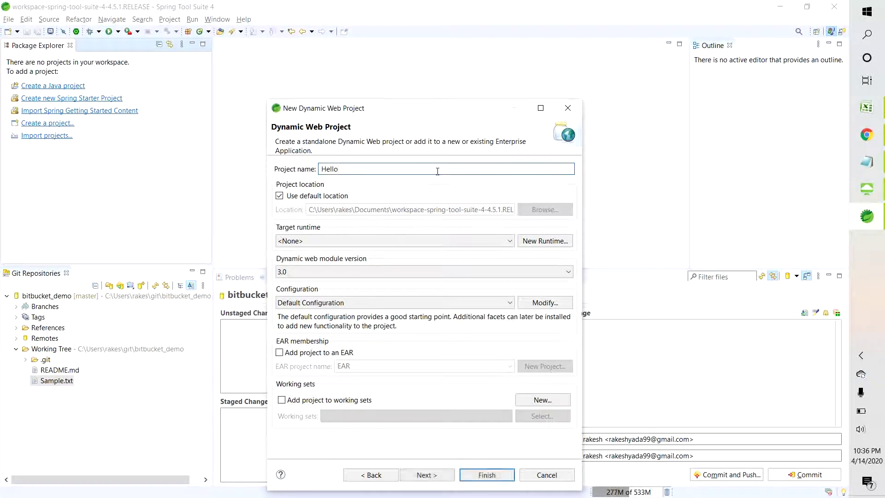
text(World)
click(426, 474)
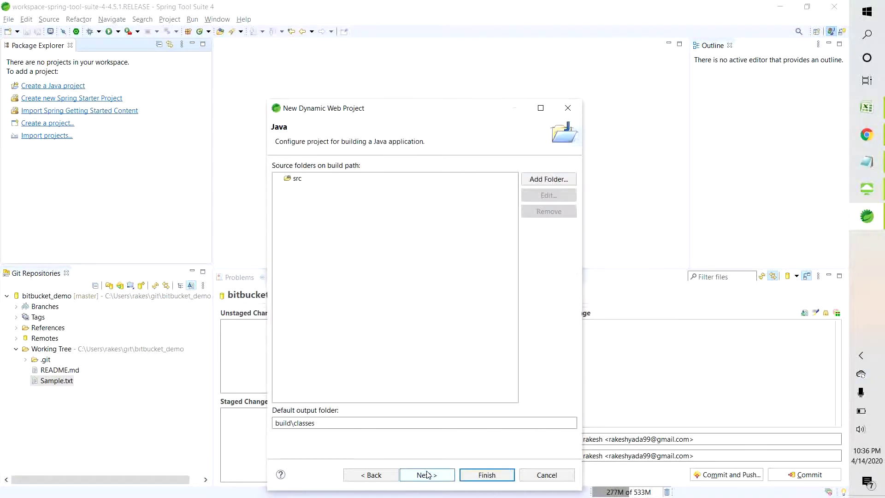
click(480, 474)
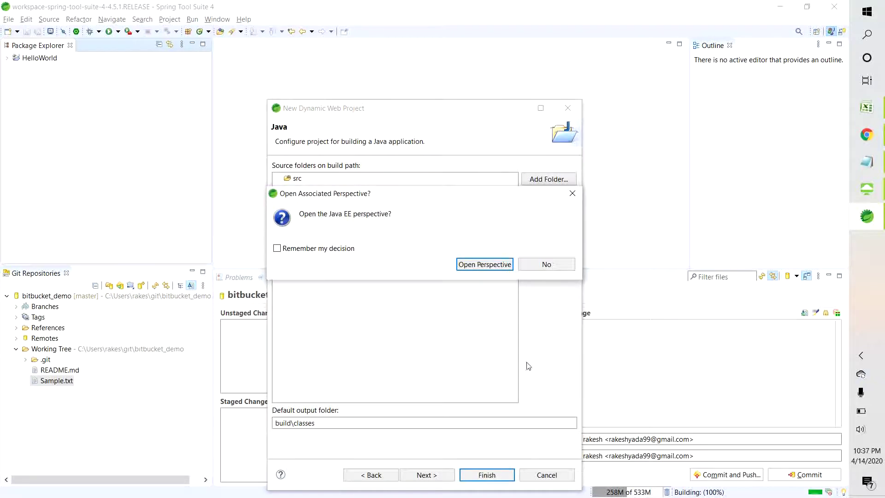
click(558, 264)
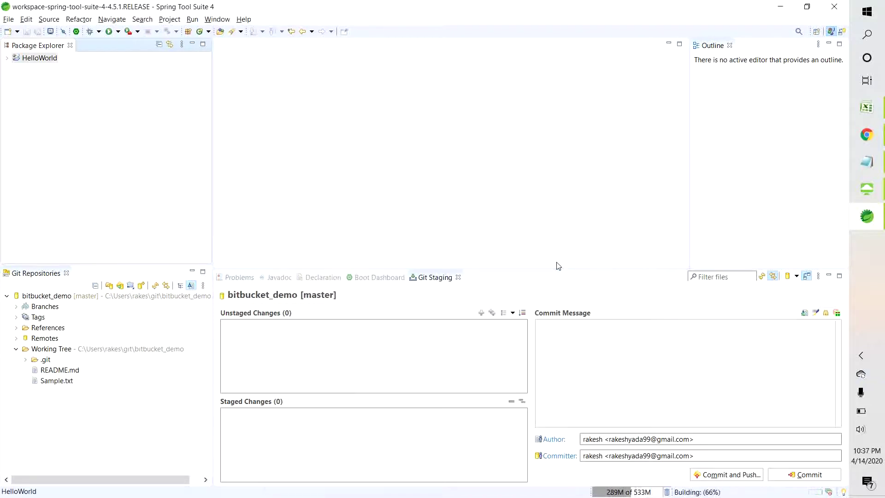
Expand the HelloWorld project and start sharing it to a Git repository
click(8, 60)
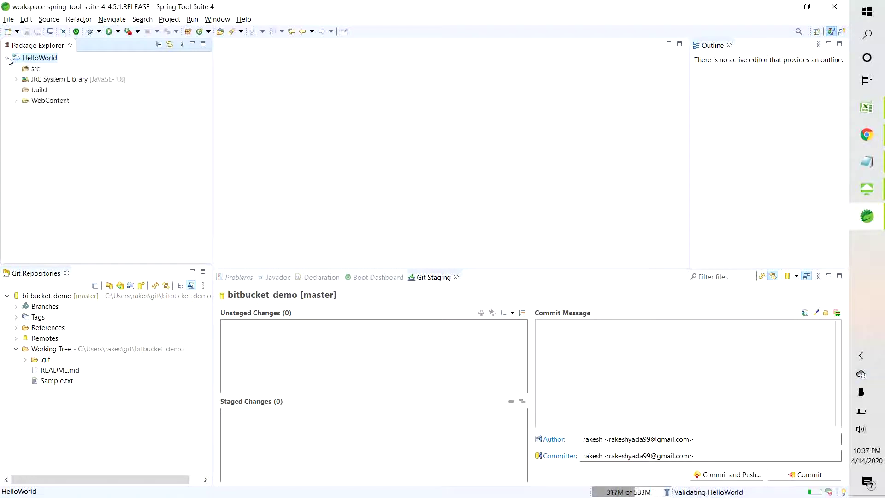
right_click(42, 64)
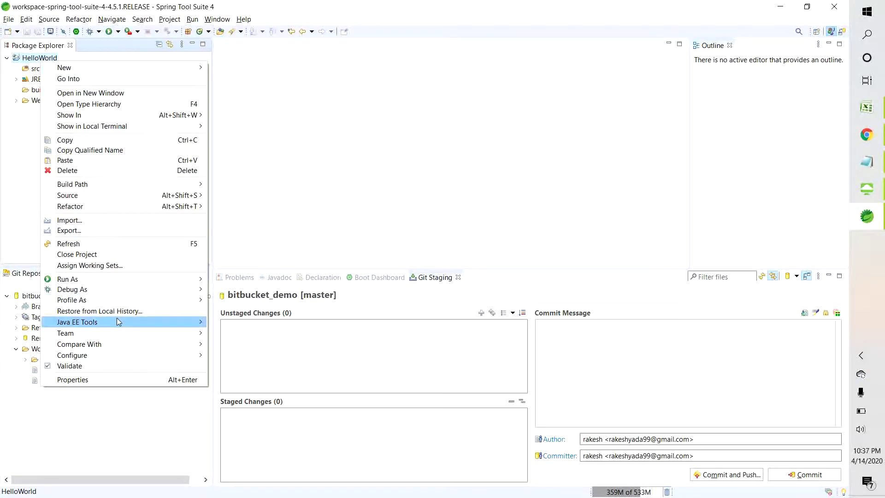
mouse_move(162, 336)
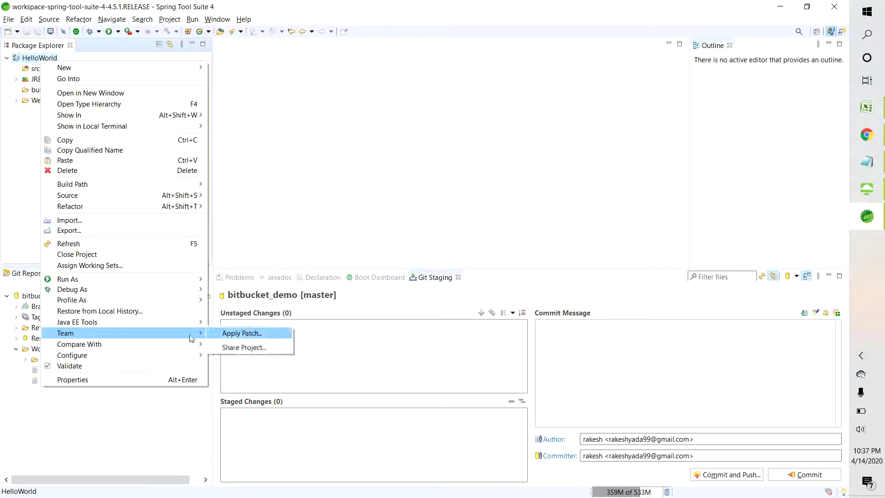
click(265, 351)
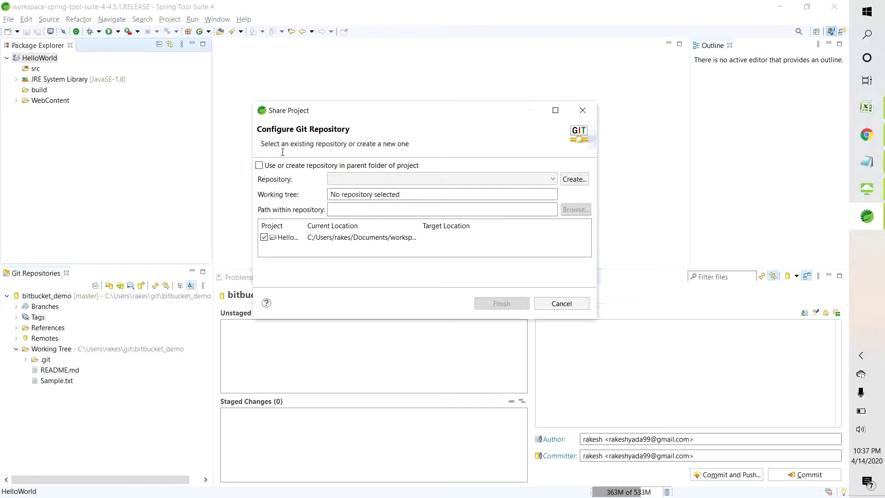
click(259, 166)
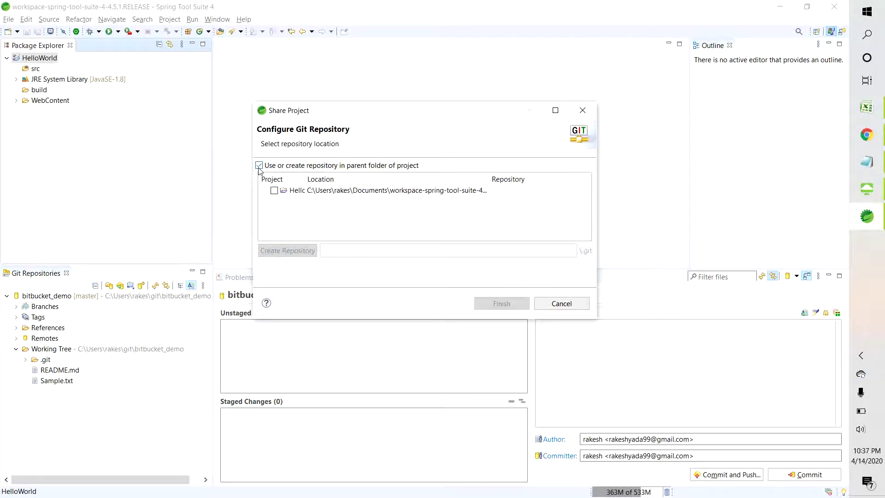
click(274, 194)
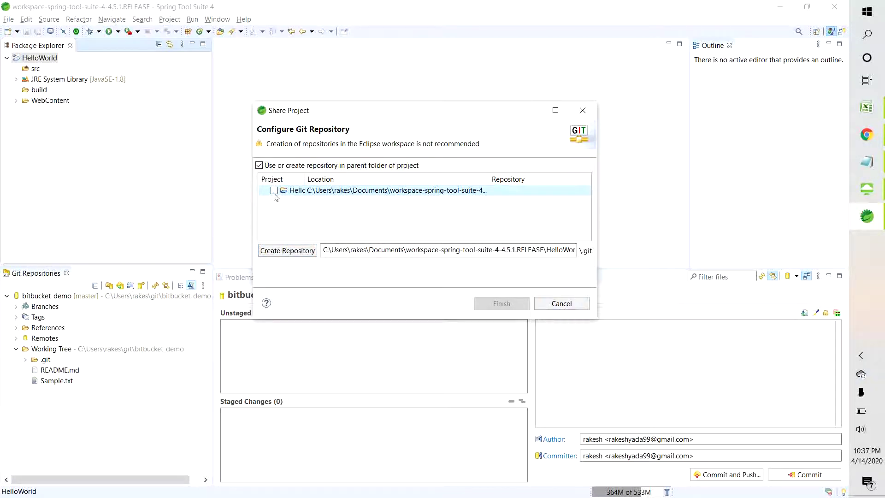
click(259, 165)
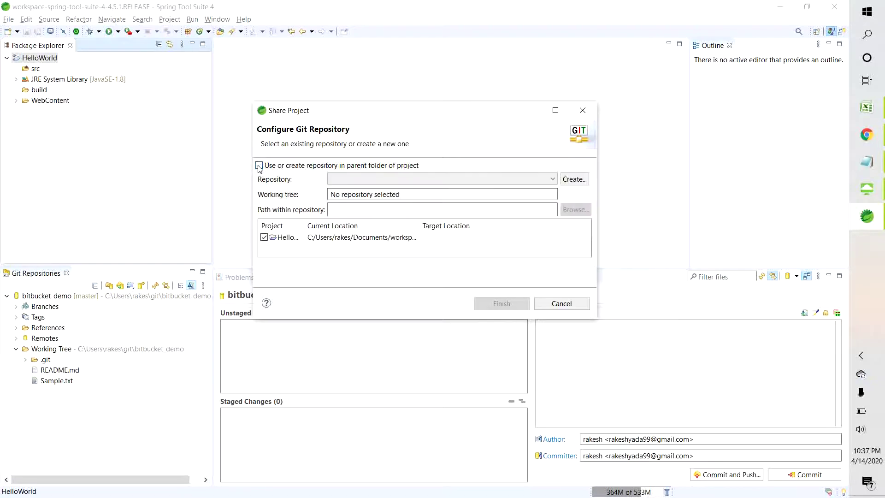
Choose the existing bitbucket_demo repository for the HelloWorld project and finish sharing it
click(548, 180)
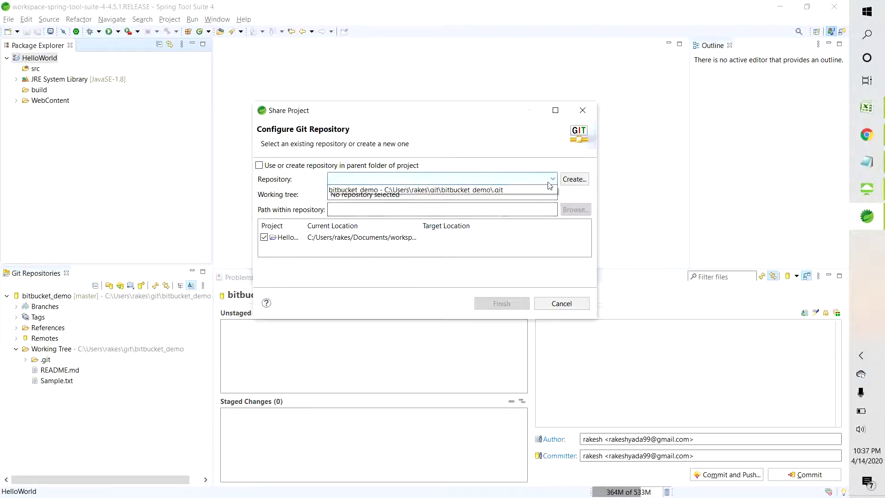
click(515, 192)
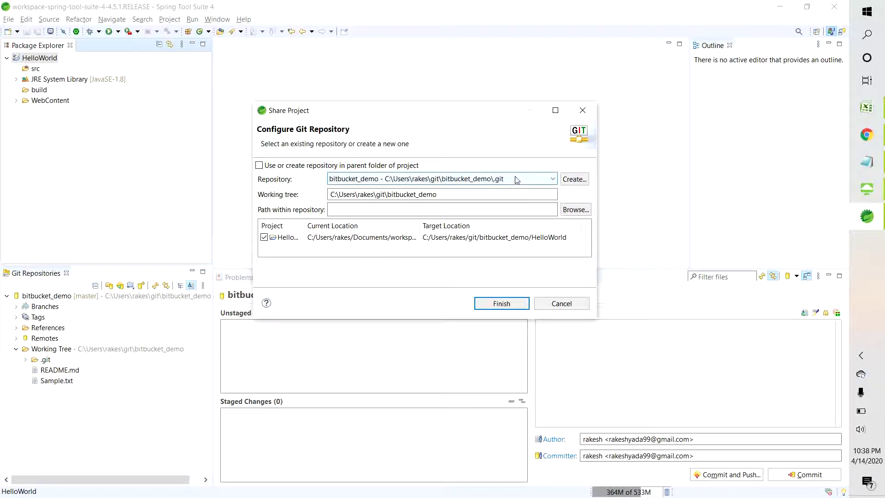
click(501, 303)
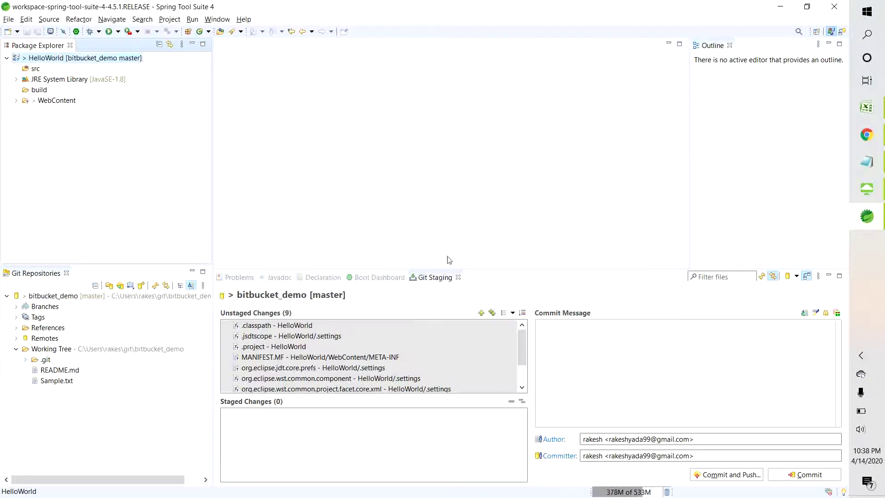
Enlarge the Git Staging area and move all unstaged HelloWorld files into the staged changes
drag(438, 269, 431, 192)
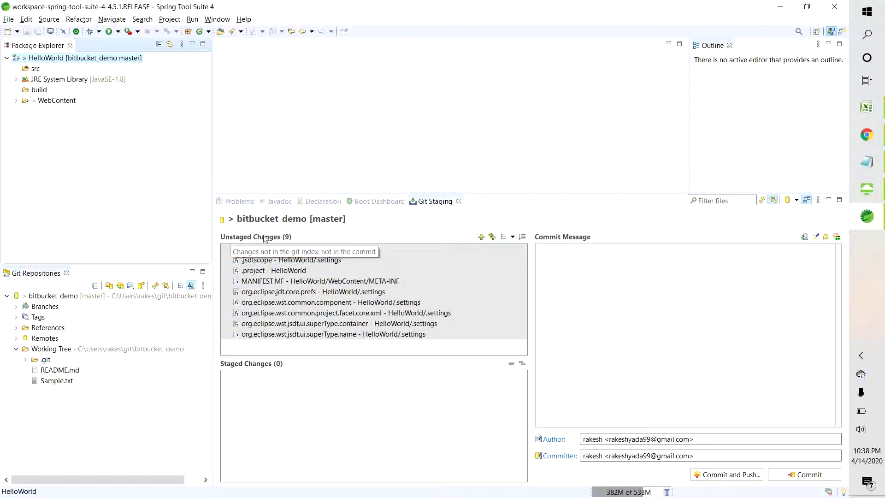
drag(320, 309, 286, 271)
right_click(285, 271)
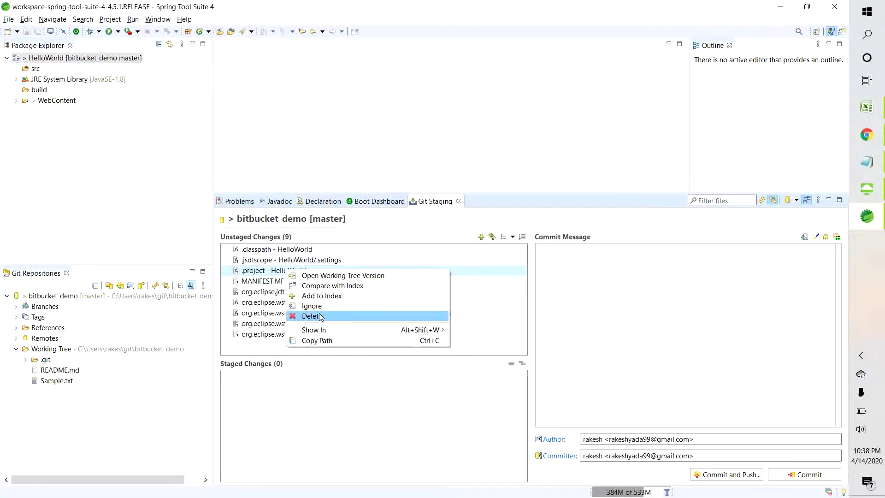
click(279, 296)
key(ctrl+a)
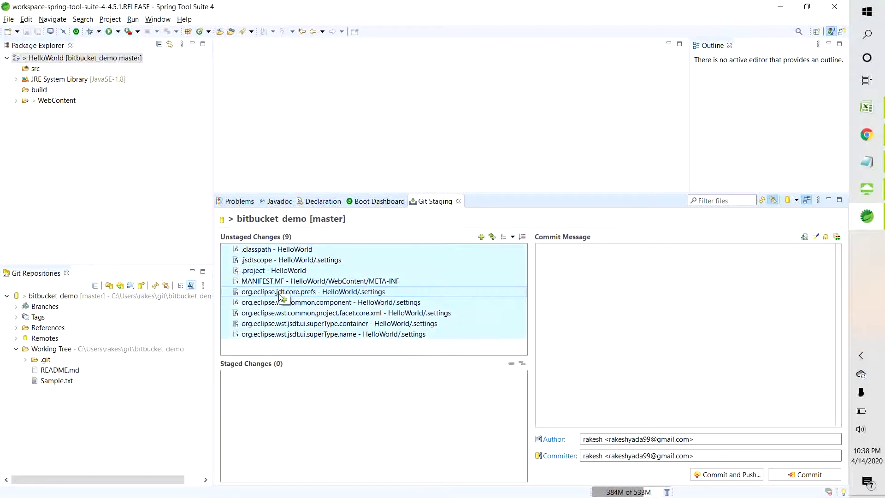
drag(279, 296, 323, 435)
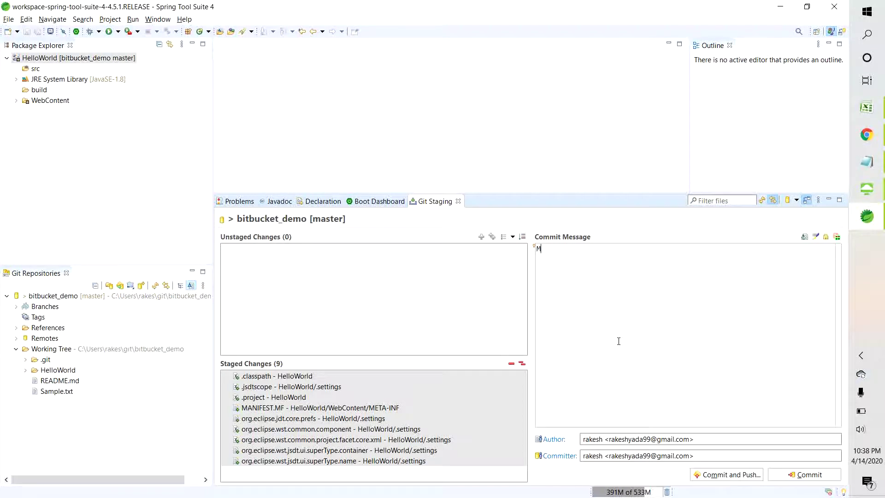
Commit and push the staged files with the message "Pushing HelloWorld Project", and dismiss the push results
text(shing HelloWorld Project)
click(719, 477)
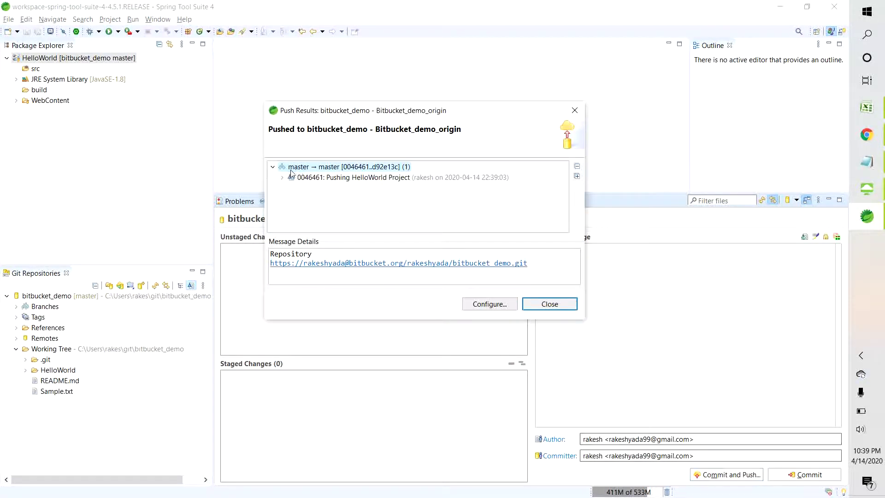
click(550, 304)
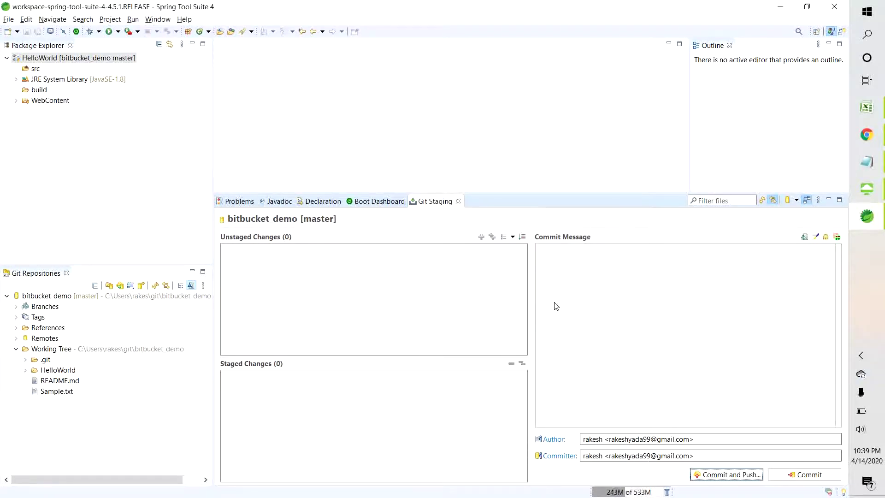
Switch to the Bitbucket_demo repository in Chrome, reload its source page, and open the HelloWorld folder to check its pushed files
key(alt+Tab)
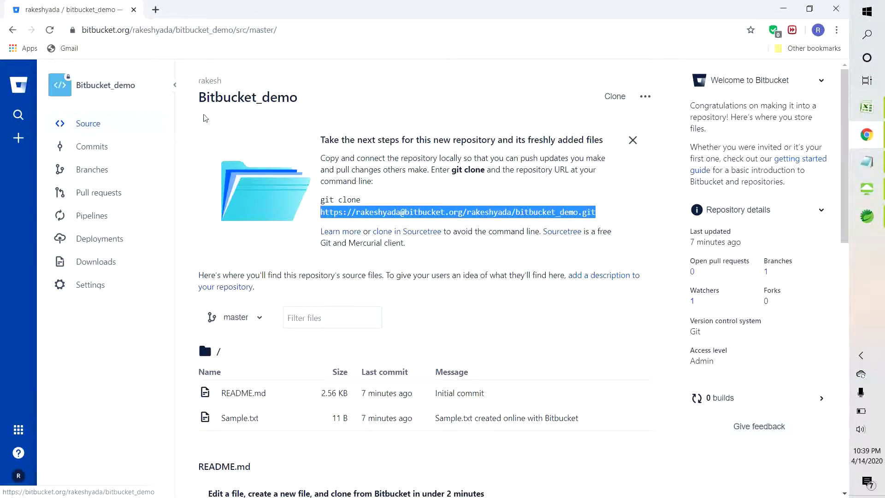
double_click(209, 122)
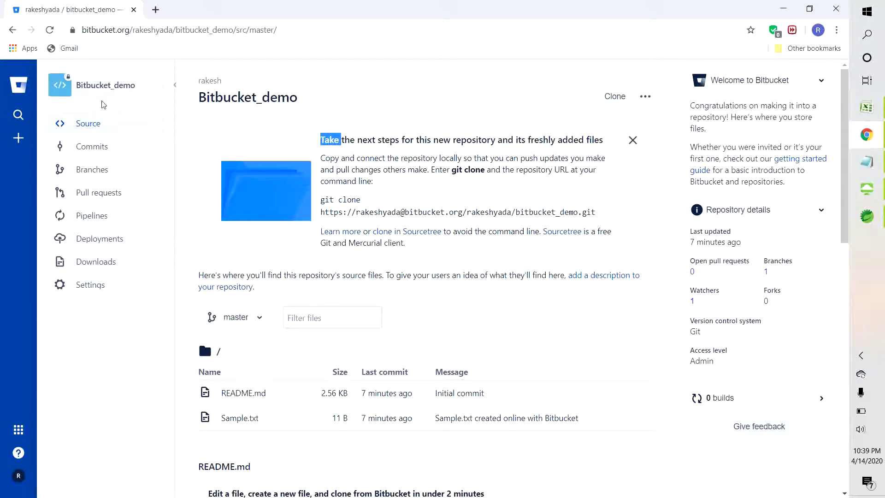
click(93, 123)
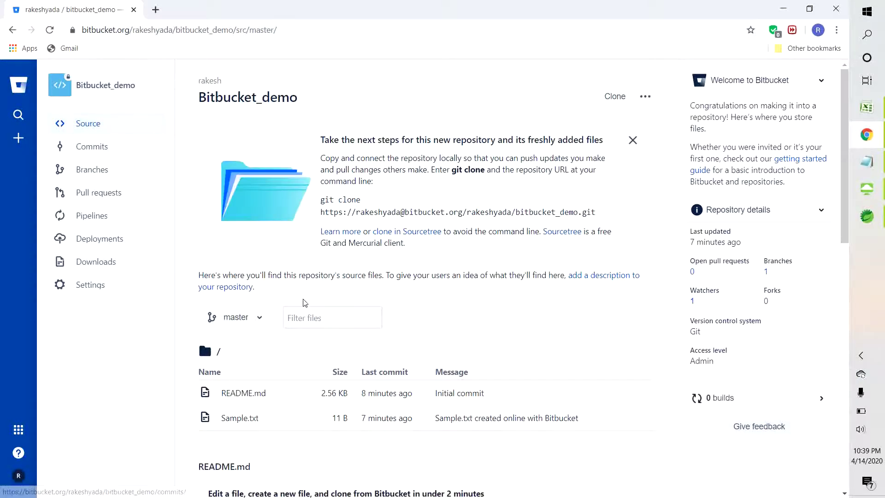
scroll(304, 303, down, 5)
scroll(305, 303, up, 5)
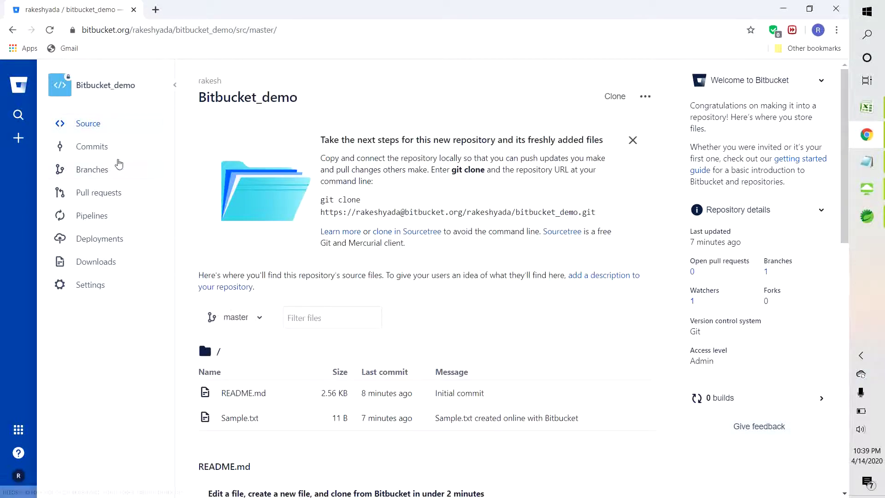
click(50, 30)
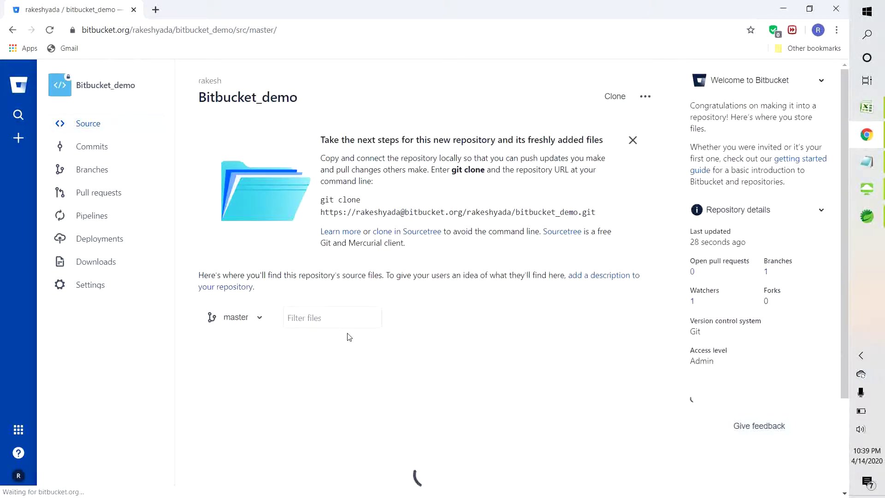
scroll(314, 403, down, 4)
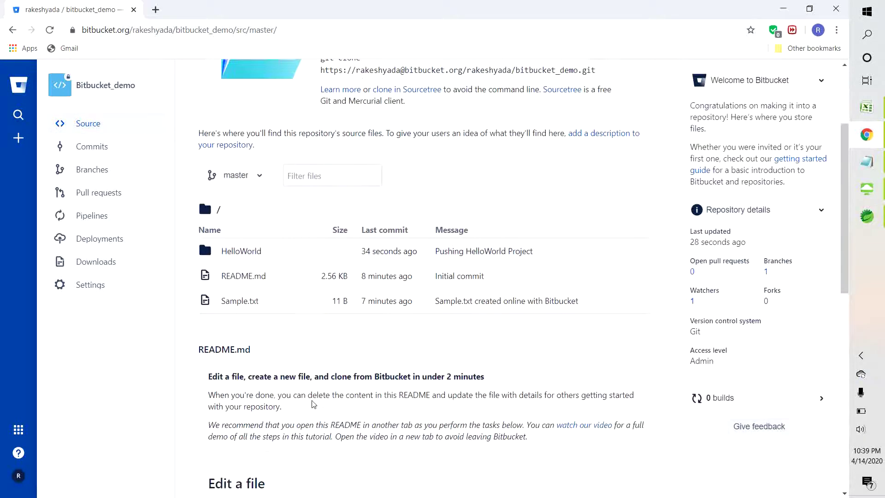
click(251, 196)
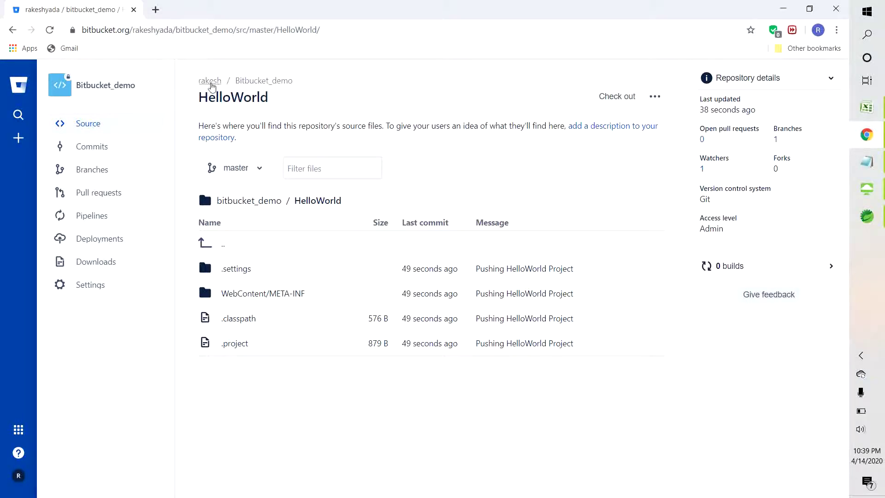
Return through the account's repository list to bitbucket_demo and open Sample.txt
click(212, 85)
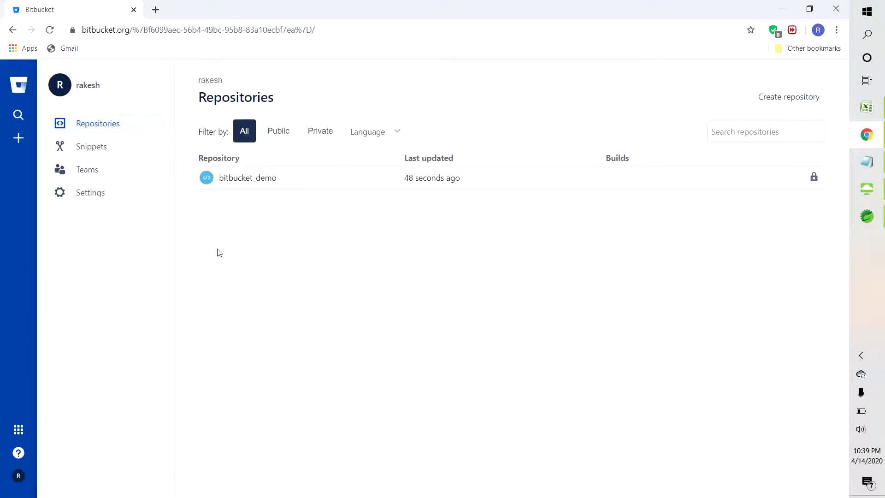
click(239, 179)
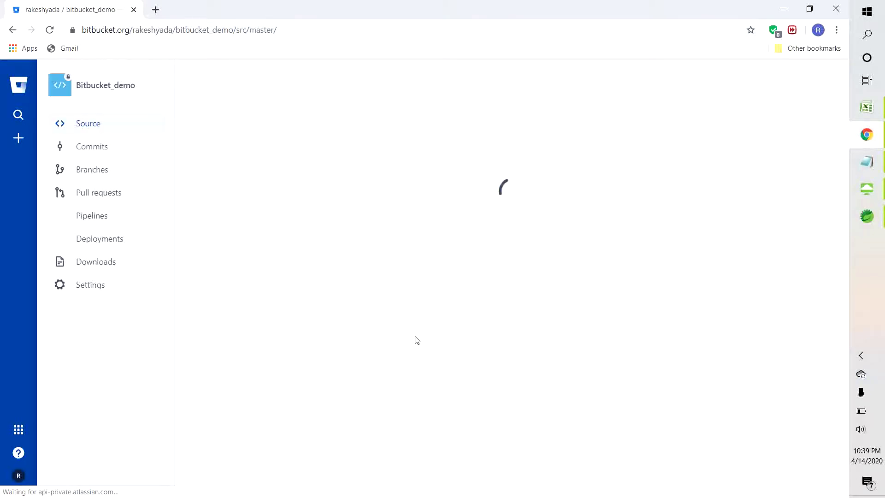
scroll(343, 360, down, 3)
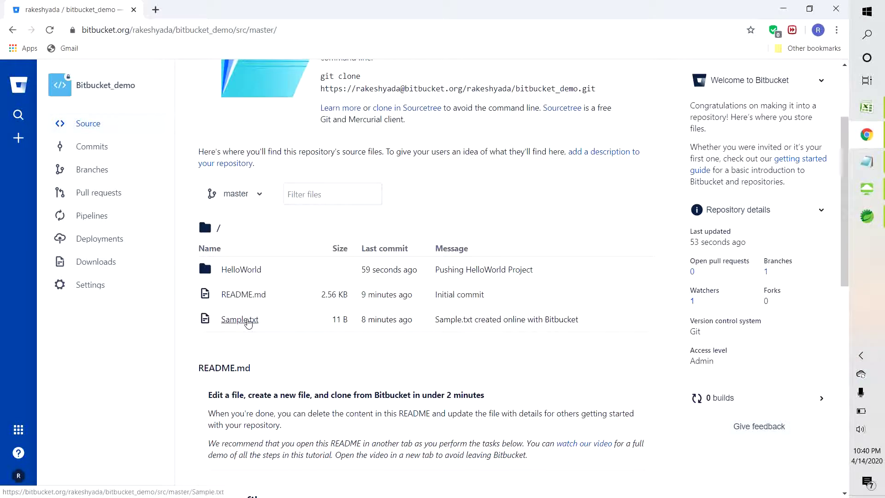
click(248, 324)
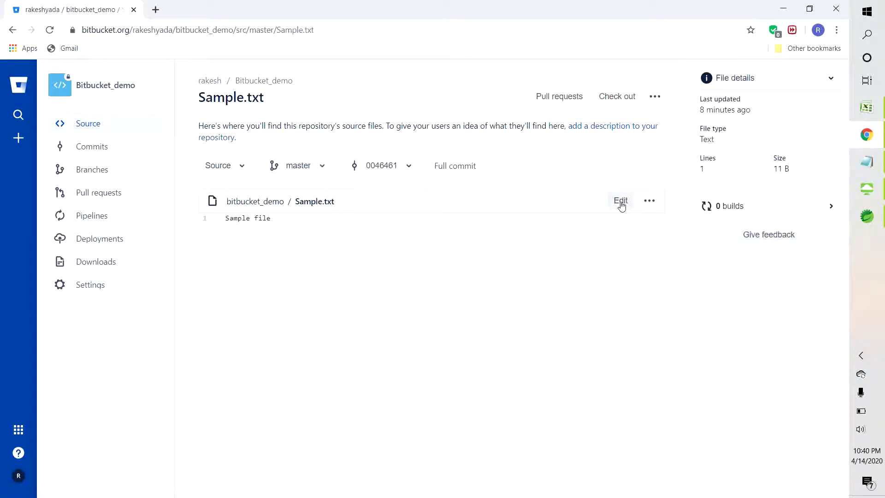
Append "- Updated from Bibucket Online" to the Sample.txt line and commit it to master with the default commit message
click(621, 203)
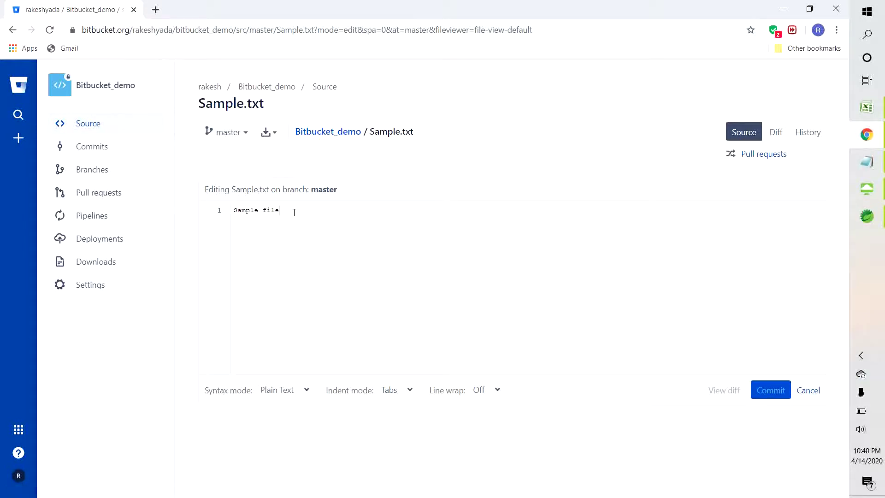
text(- Updated from Bib)
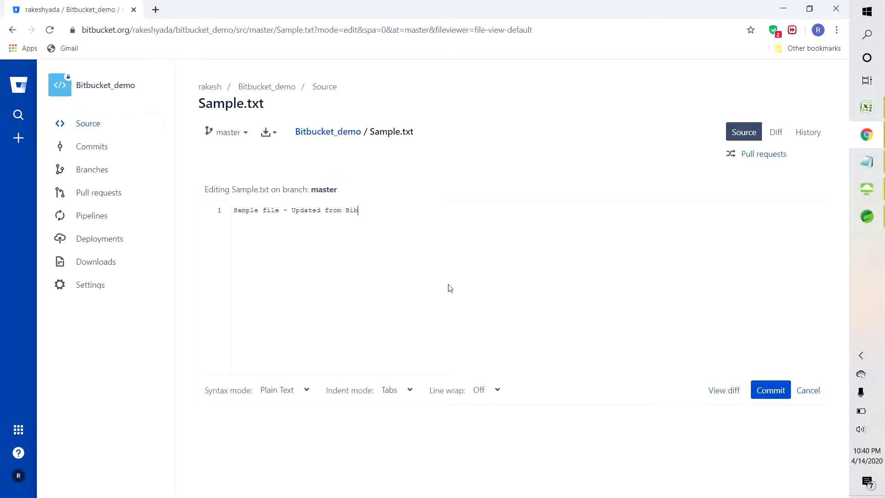
text(ucket Online)
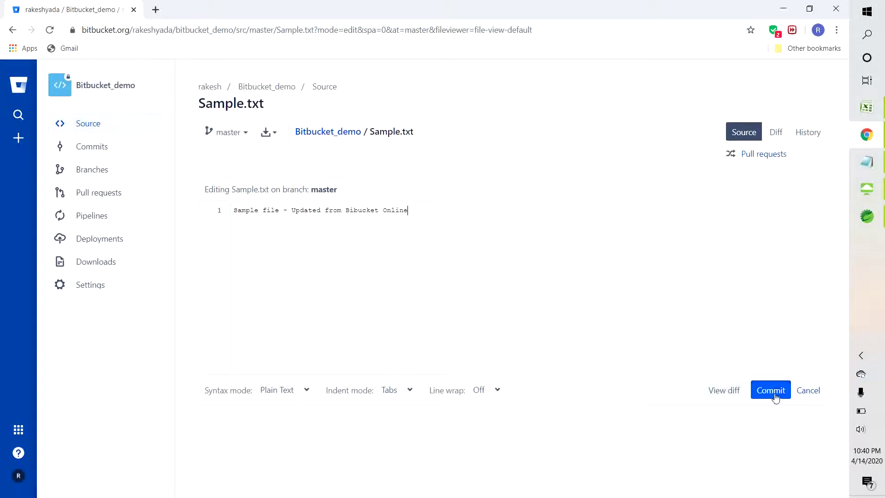
click(773, 396)
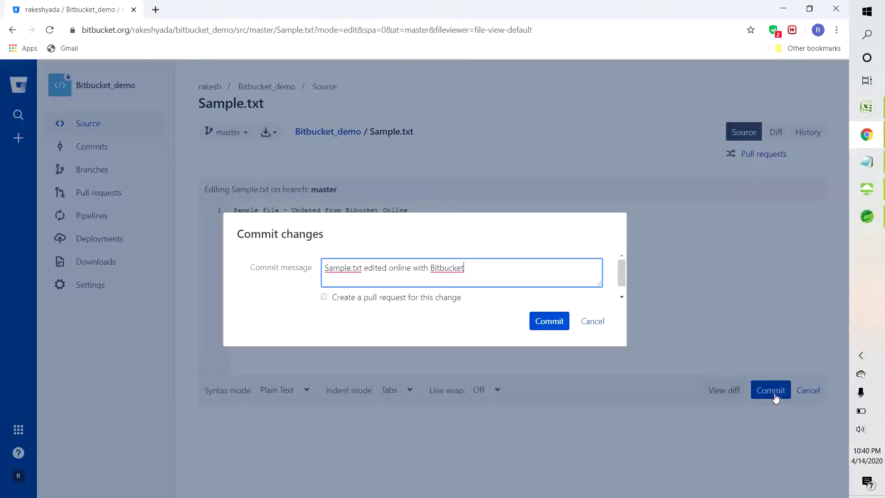
click(569, 330)
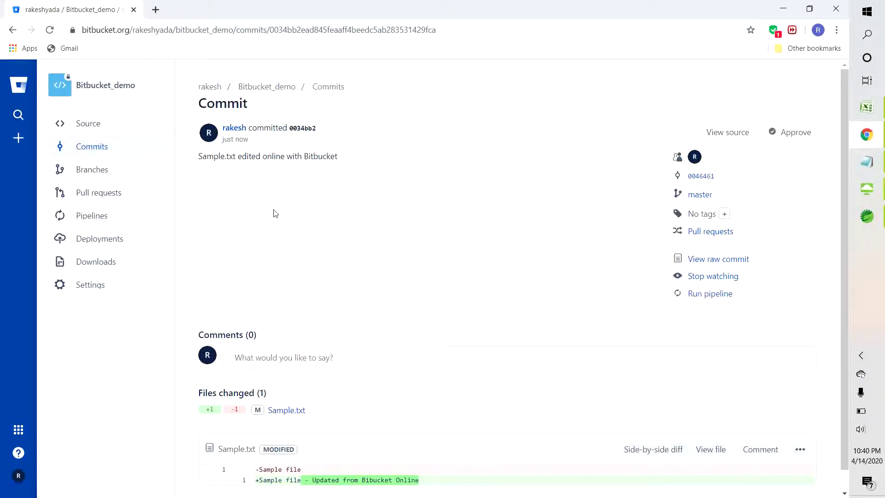
Switch to Spring Tool Suite and expand the Bitbucket_demo_origin remote under Remotes in the bitbucket_demo repository
key(alt+Tab)
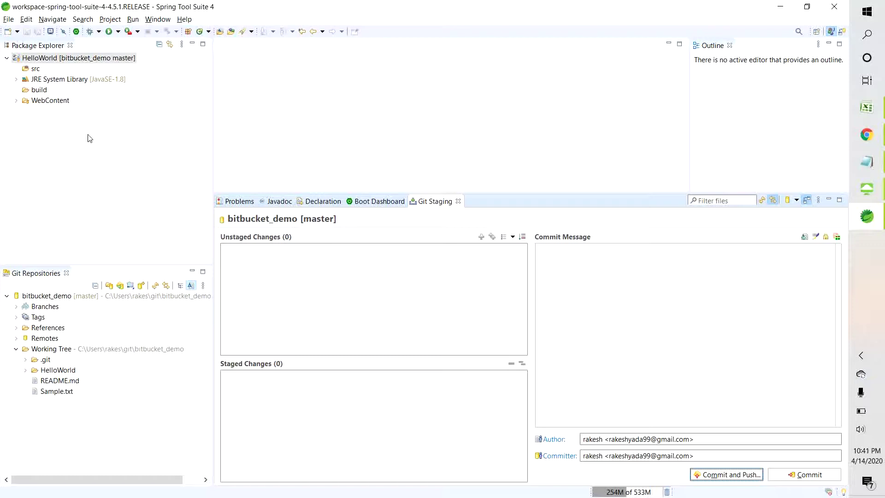
click(16, 340)
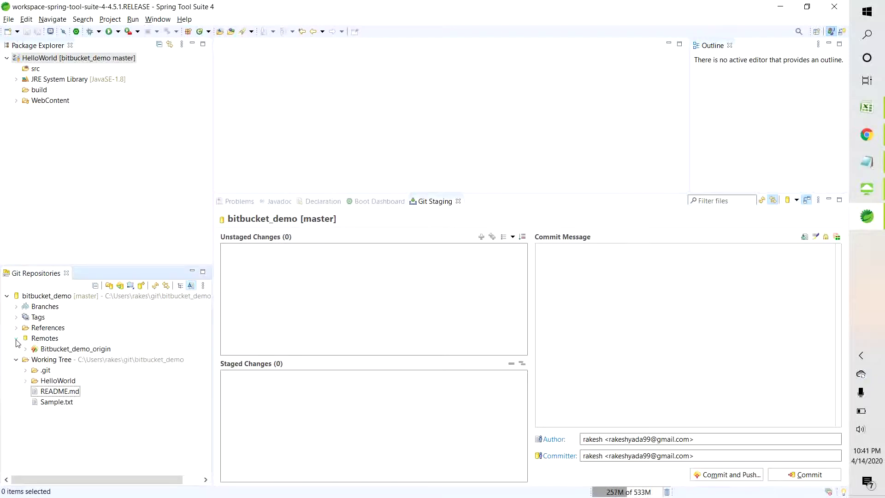
click(76, 350)
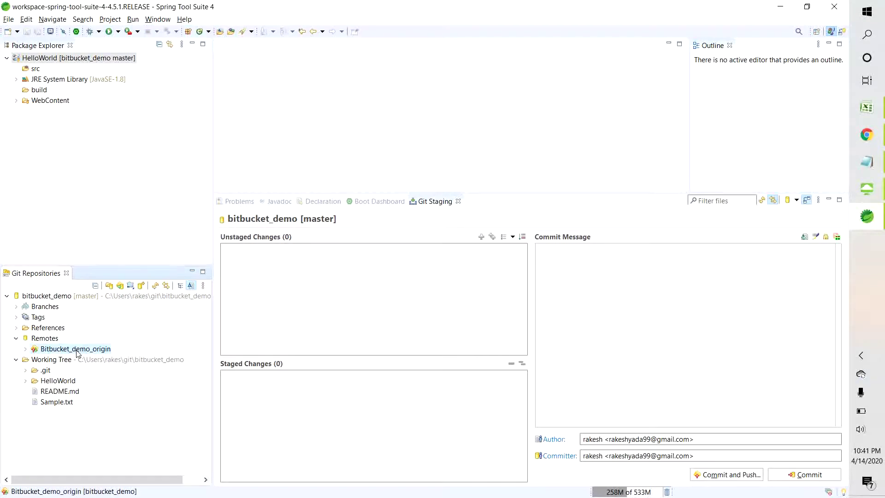
right_click(76, 353)
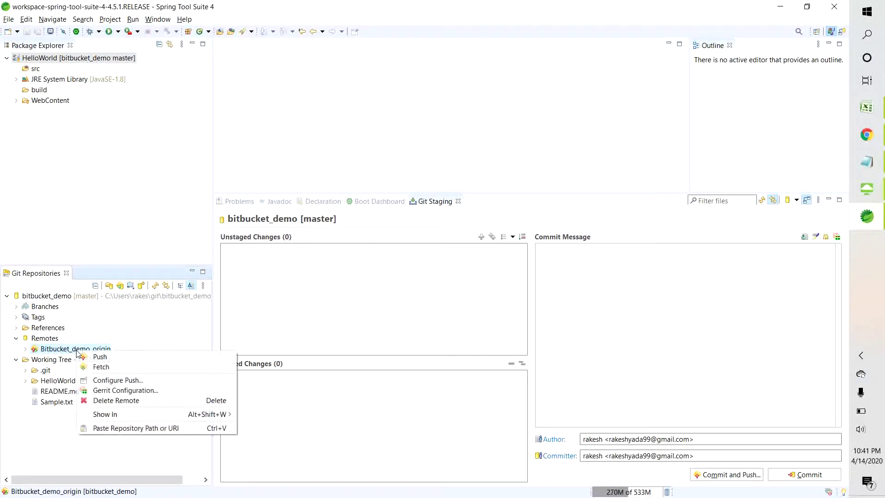
click(26, 349)
click(26, 349)
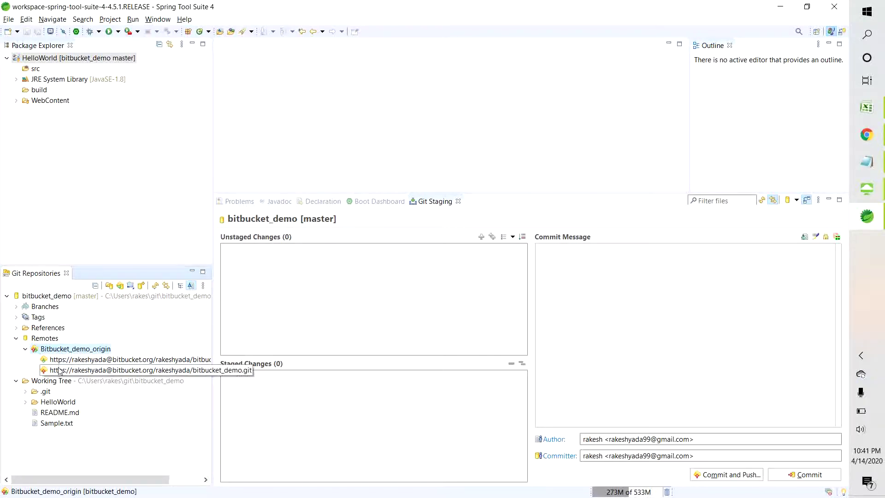
Fetch from the Bitbucket_demo_origin fetch URL, expand Branches, and dismiss the fetch results
click(85, 360)
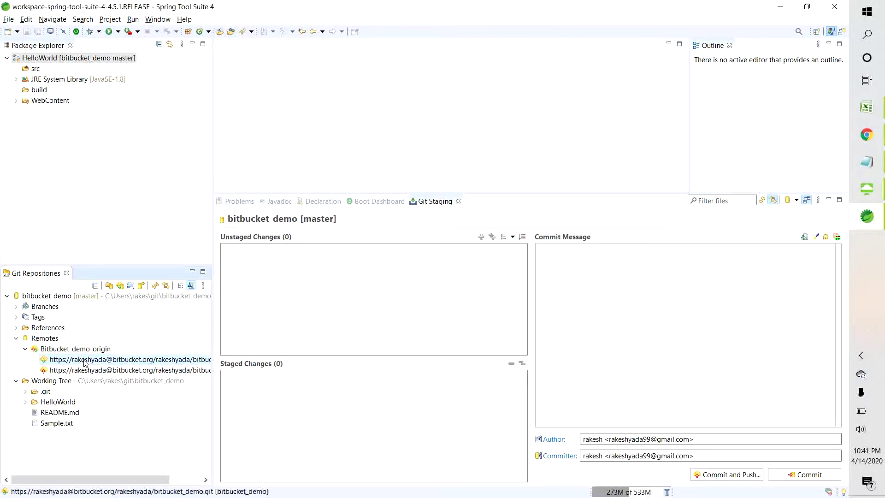
right_click(85, 362)
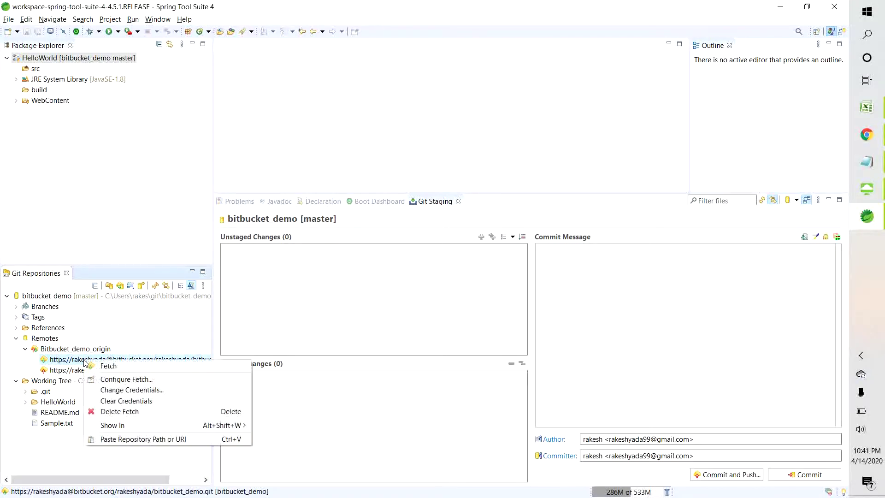
click(109, 366)
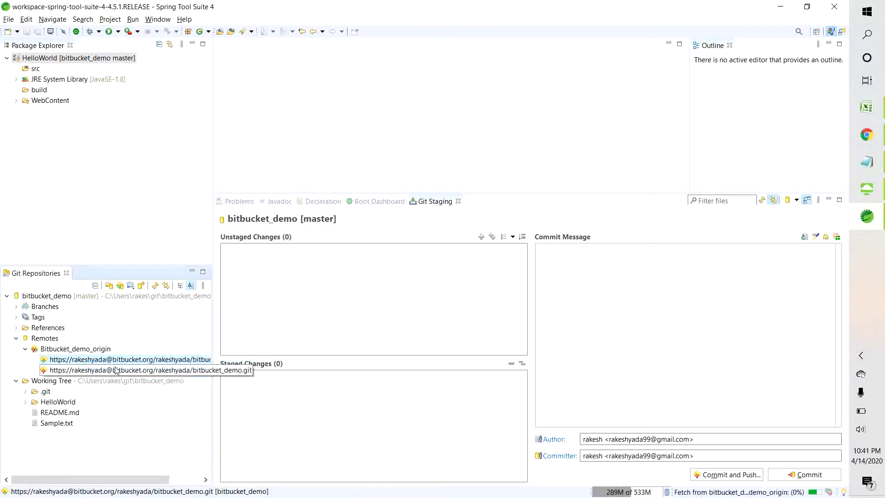
click(17, 307)
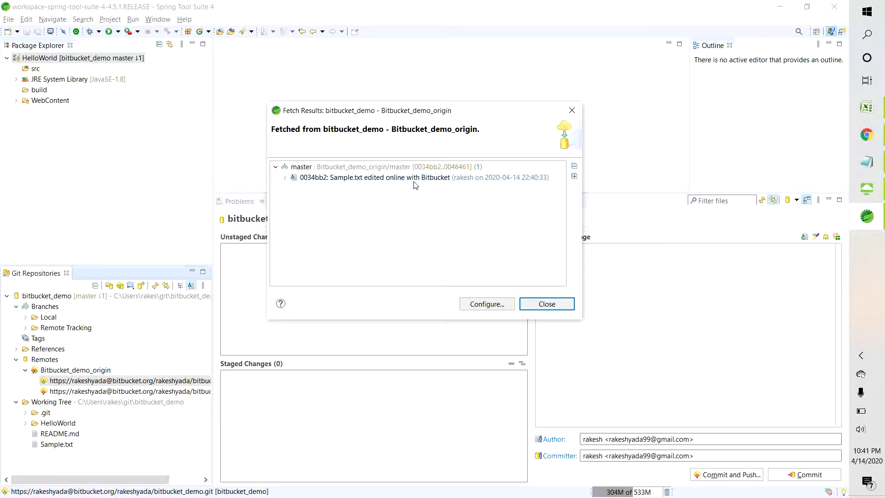
click(547, 304)
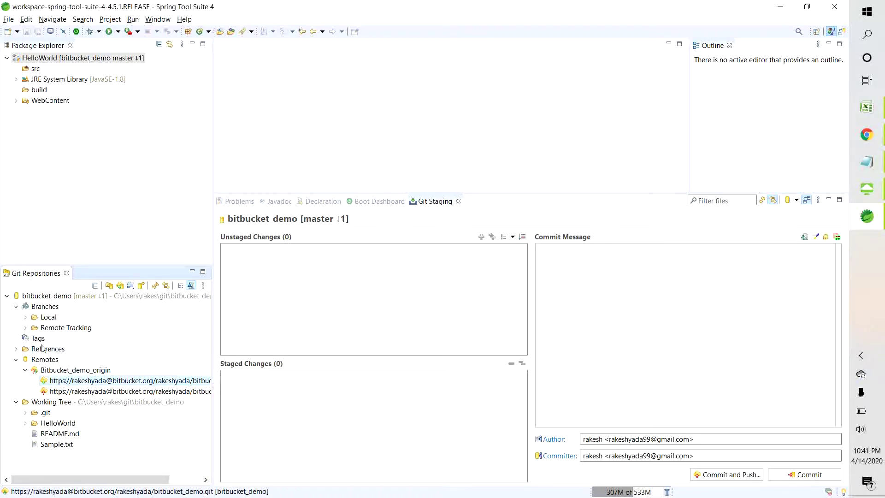
Expand the Remote Tracking and Local branches and widen the repository view to compare their latest commits
click(25, 328)
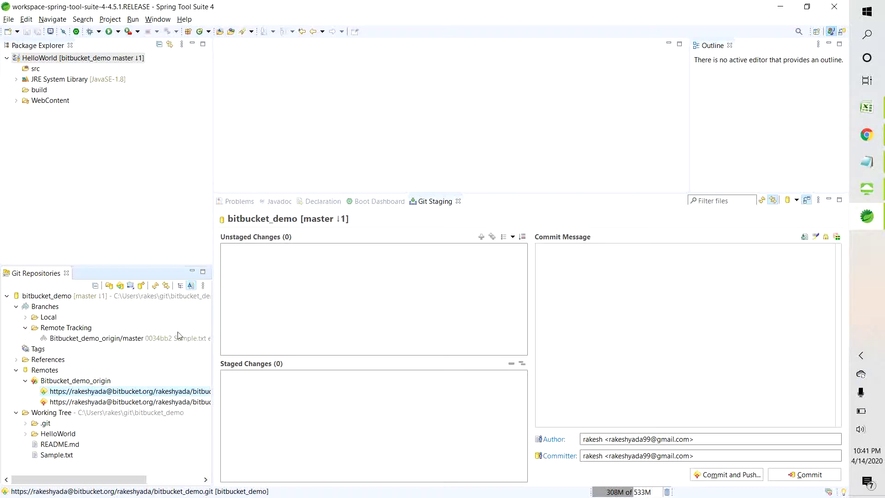
drag(213, 324, 295, 327)
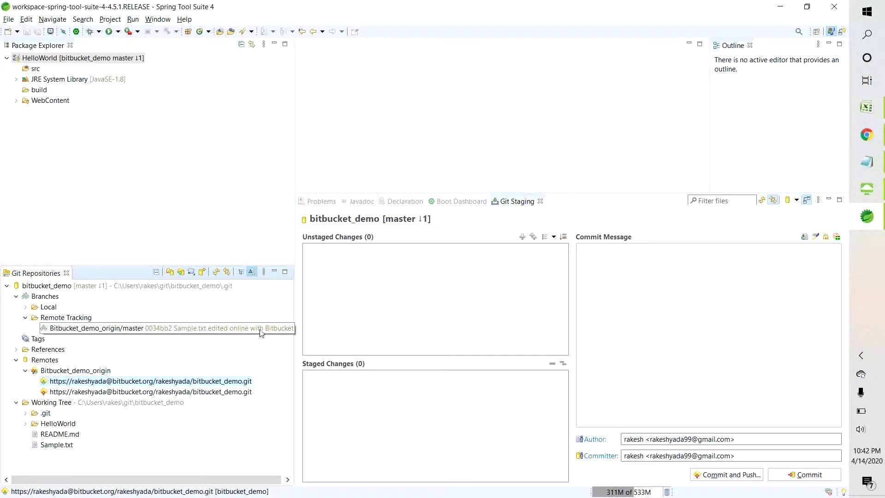
click(25, 307)
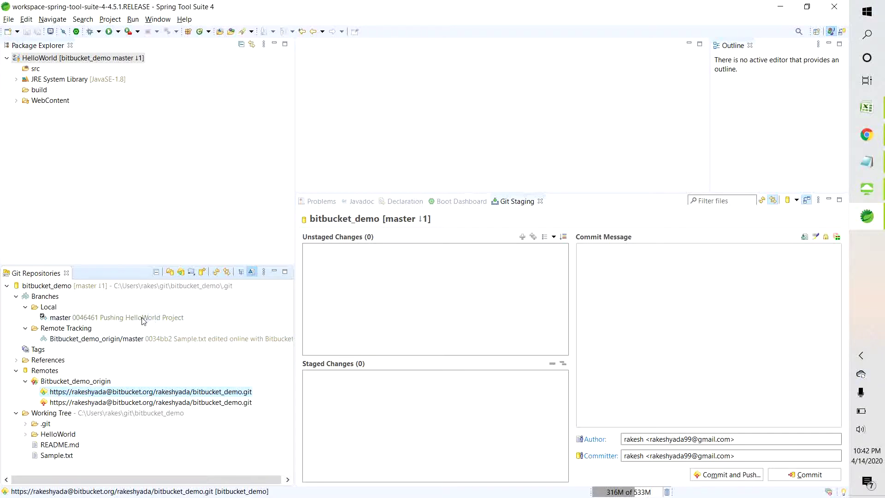
Merge the remote-tracking branch Bitbucket_demo_origin/master into the local master branch with the default commit and fast-forward options, and dismiss the merge result
click(51, 308)
right_click(52, 310)
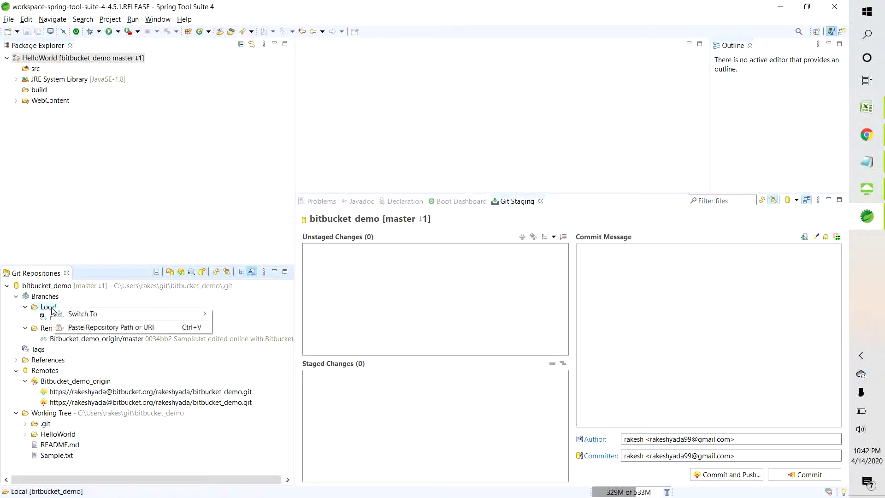
click(51, 317)
right_click(51, 317)
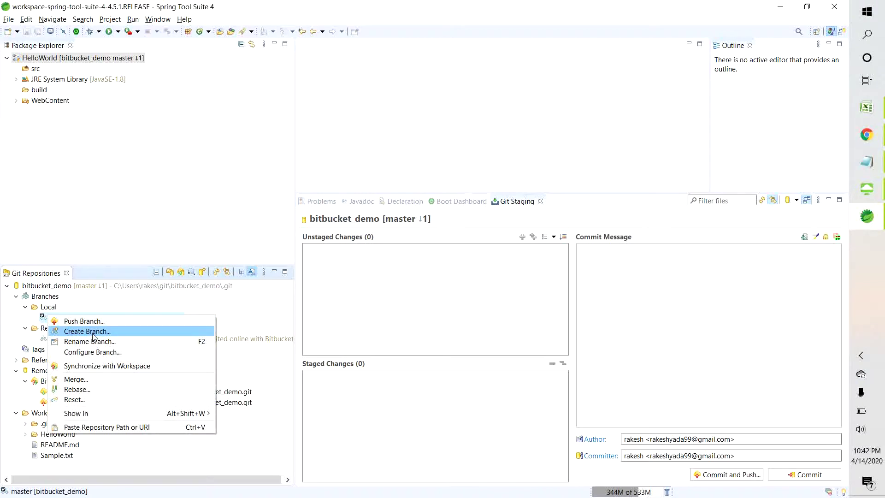
click(92, 380)
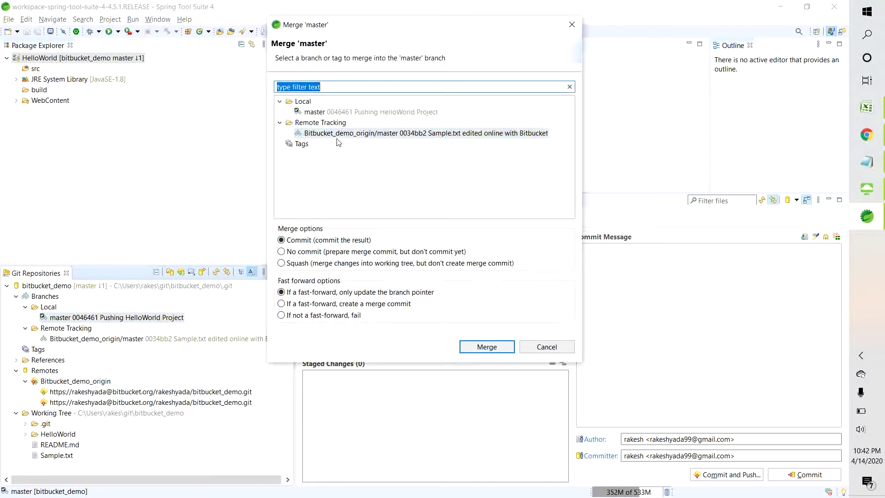
click(491, 347)
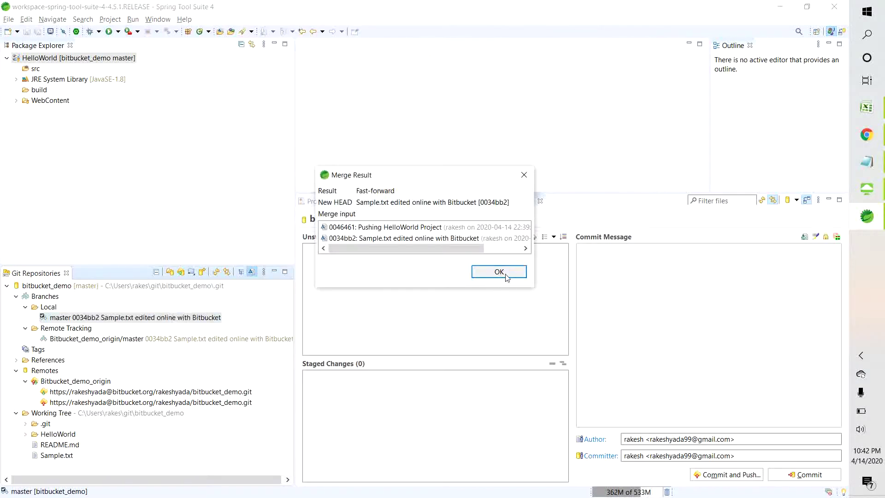
click(509, 274)
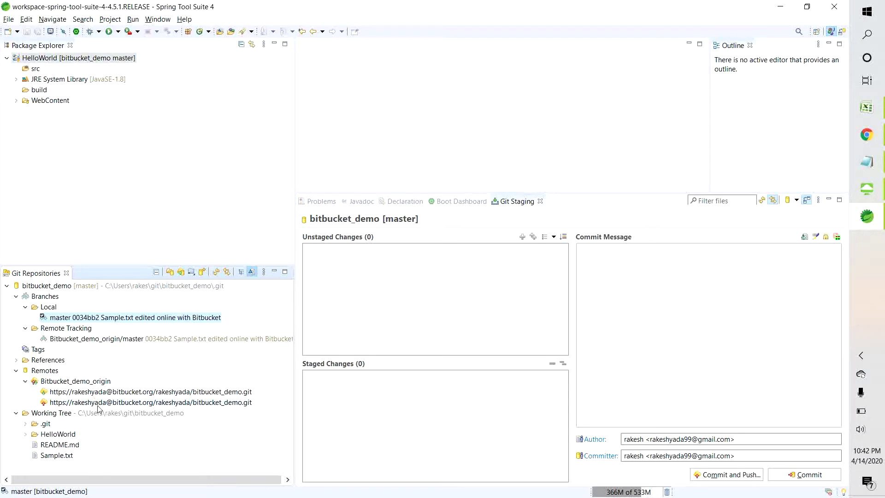
Open Sample.txt from the bitbucket_demo working tree and check its text for the online edit
double_click(57, 456)
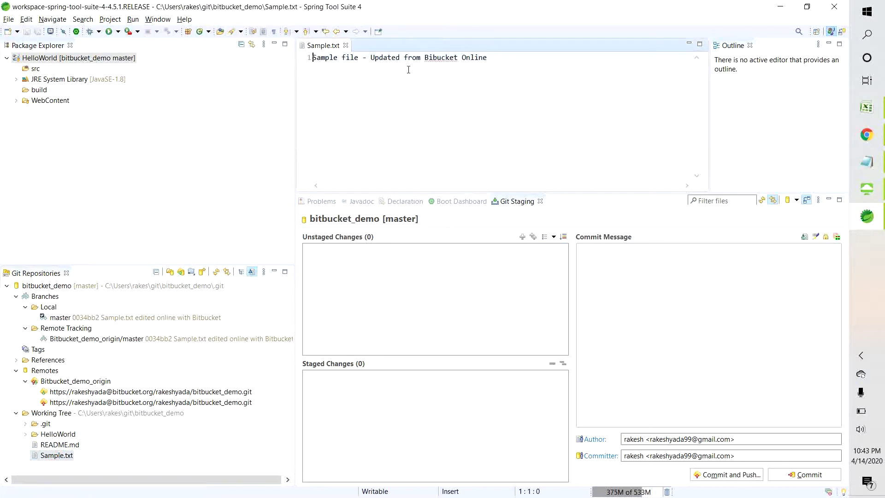
drag(317, 58, 514, 55)
click(445, 123)
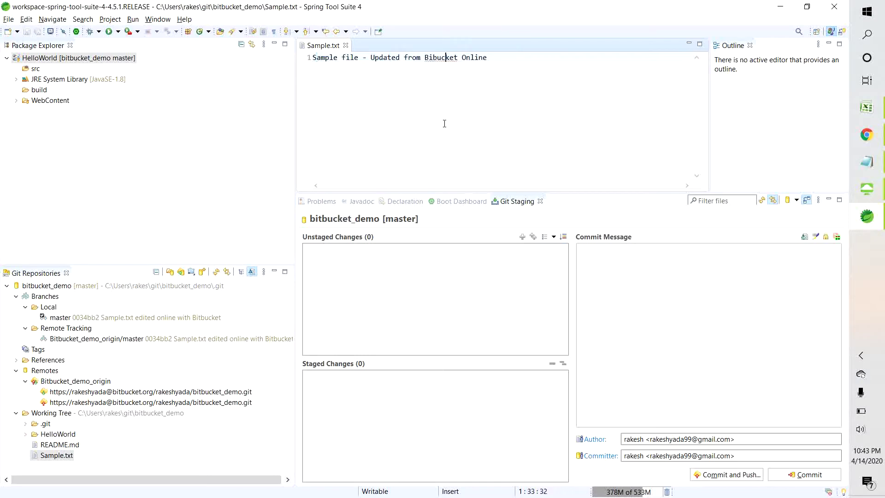